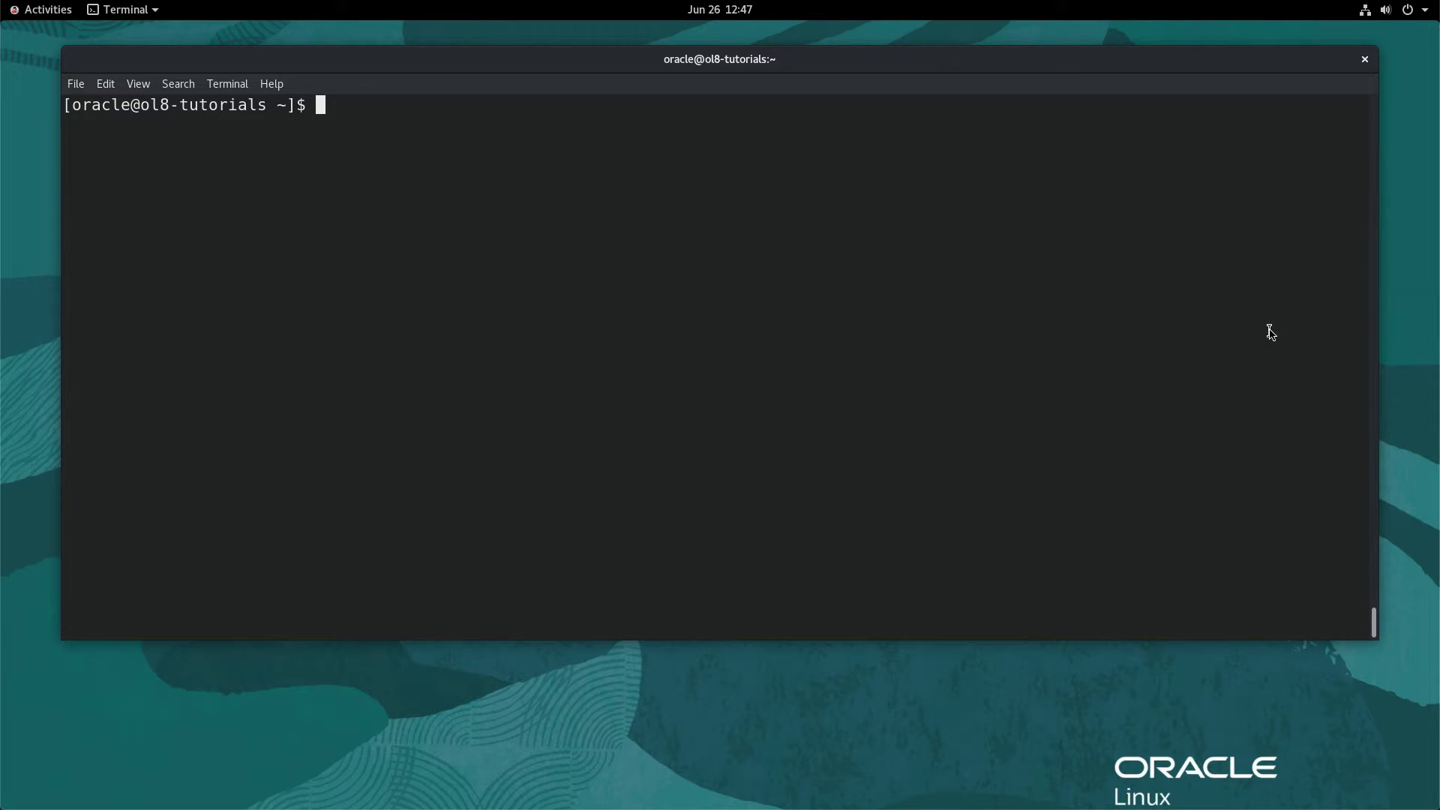
{"action": "type", "text": "su"}
{"action": "type", "text": "do dnf "}
{"action": "type", "text": "repolist"}
Run sudo dnf repolist with the admin password, listing ol8_UEKR6, ol8_appstream and ol8_developer_EPEL
{"action": "key", "text": "Return"}
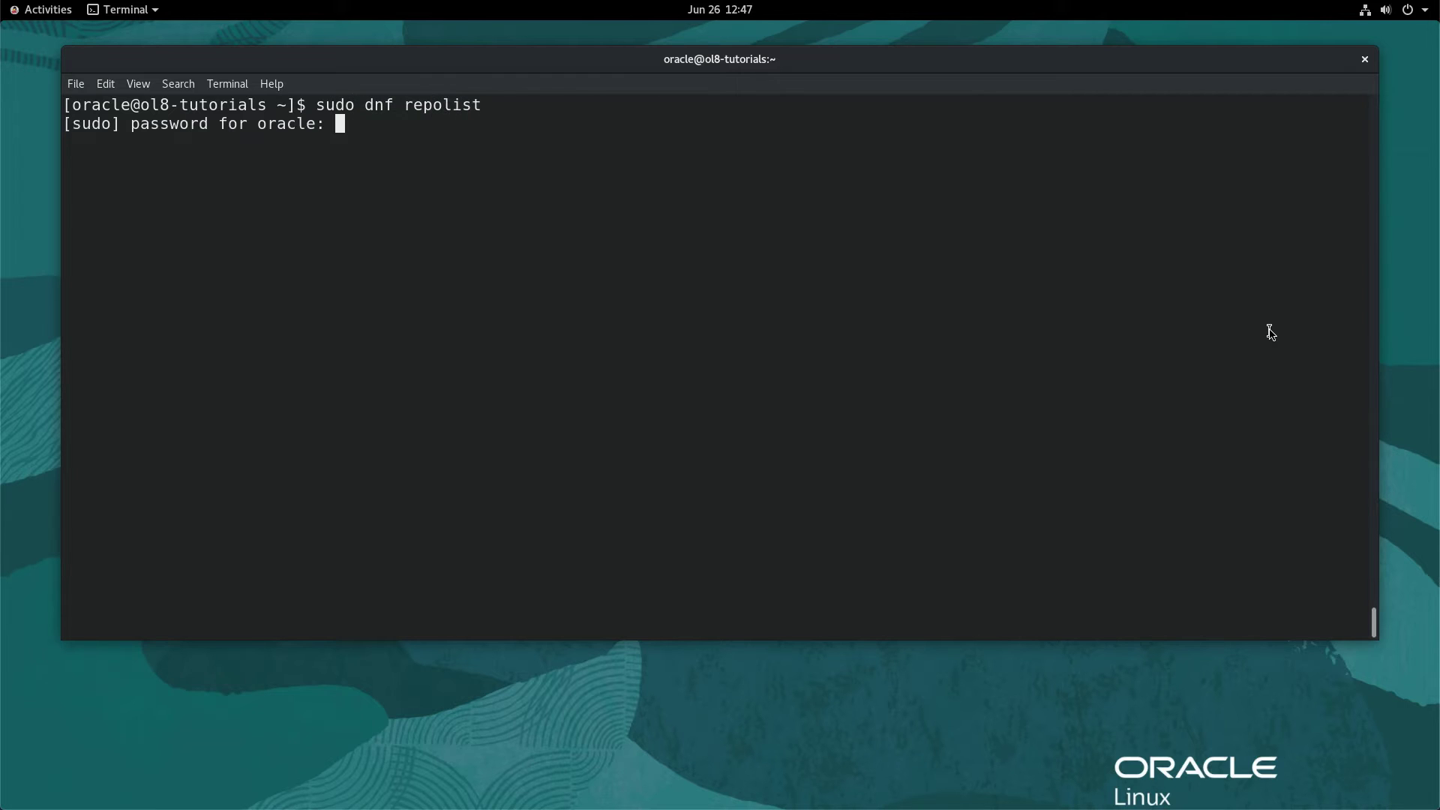
{"action": "key", "text": "Return"}
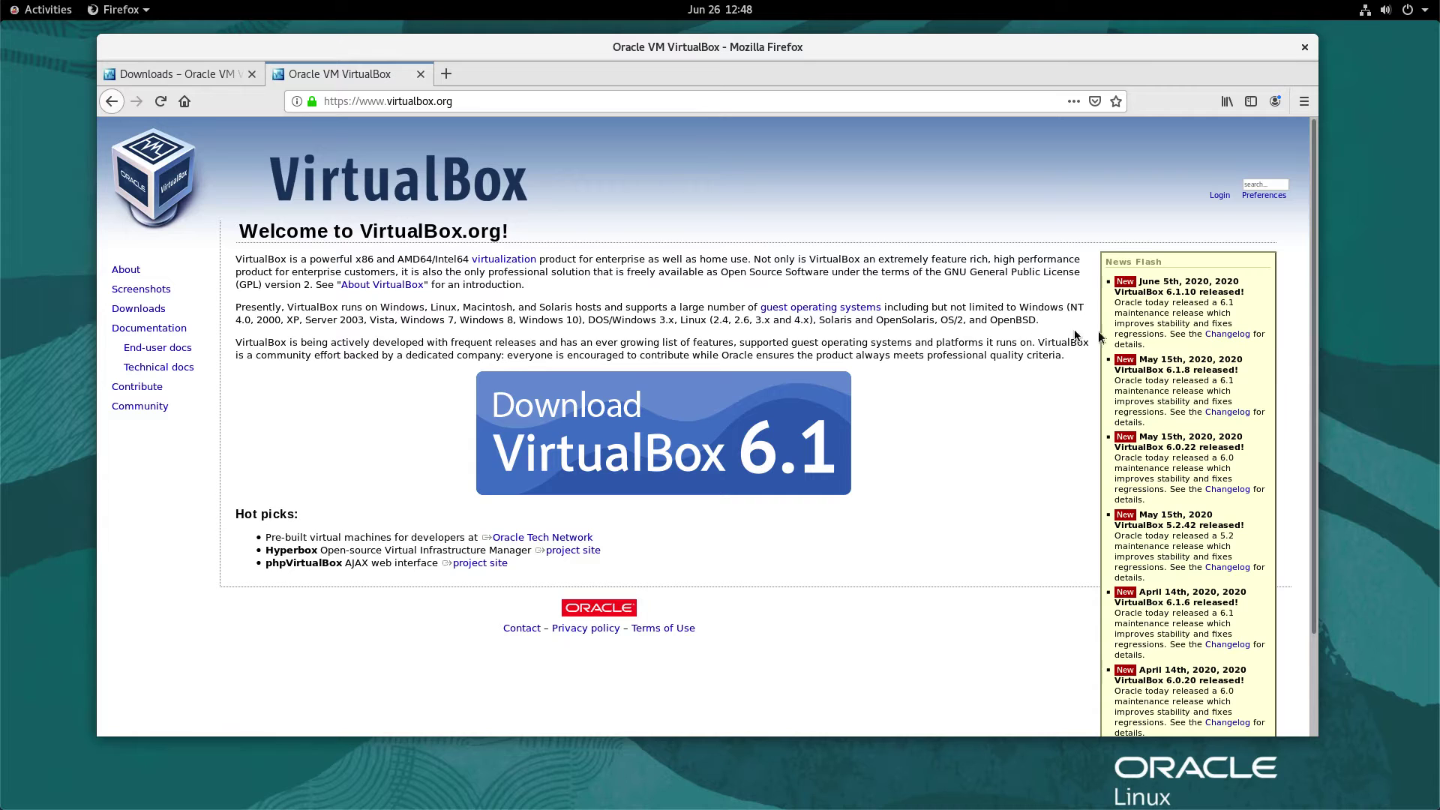
Copy the Oracle Linux 8 VirtualBox 6.1.10 link from virtualbox.org's Linux distributions downloads page
{"action": "left_click", "coordinate": [150, 312]}
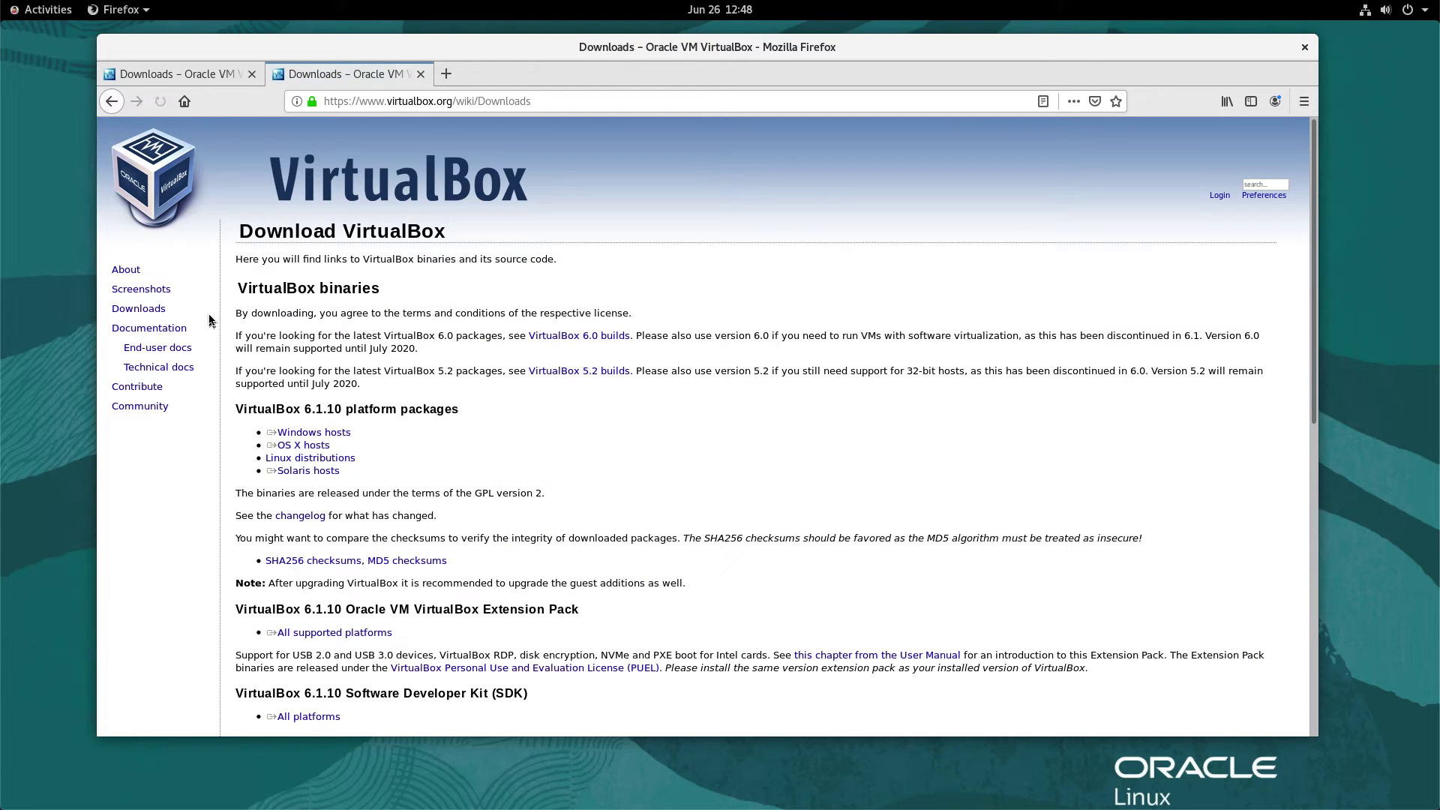
{"action": "left_click", "coordinate": [315, 461]}
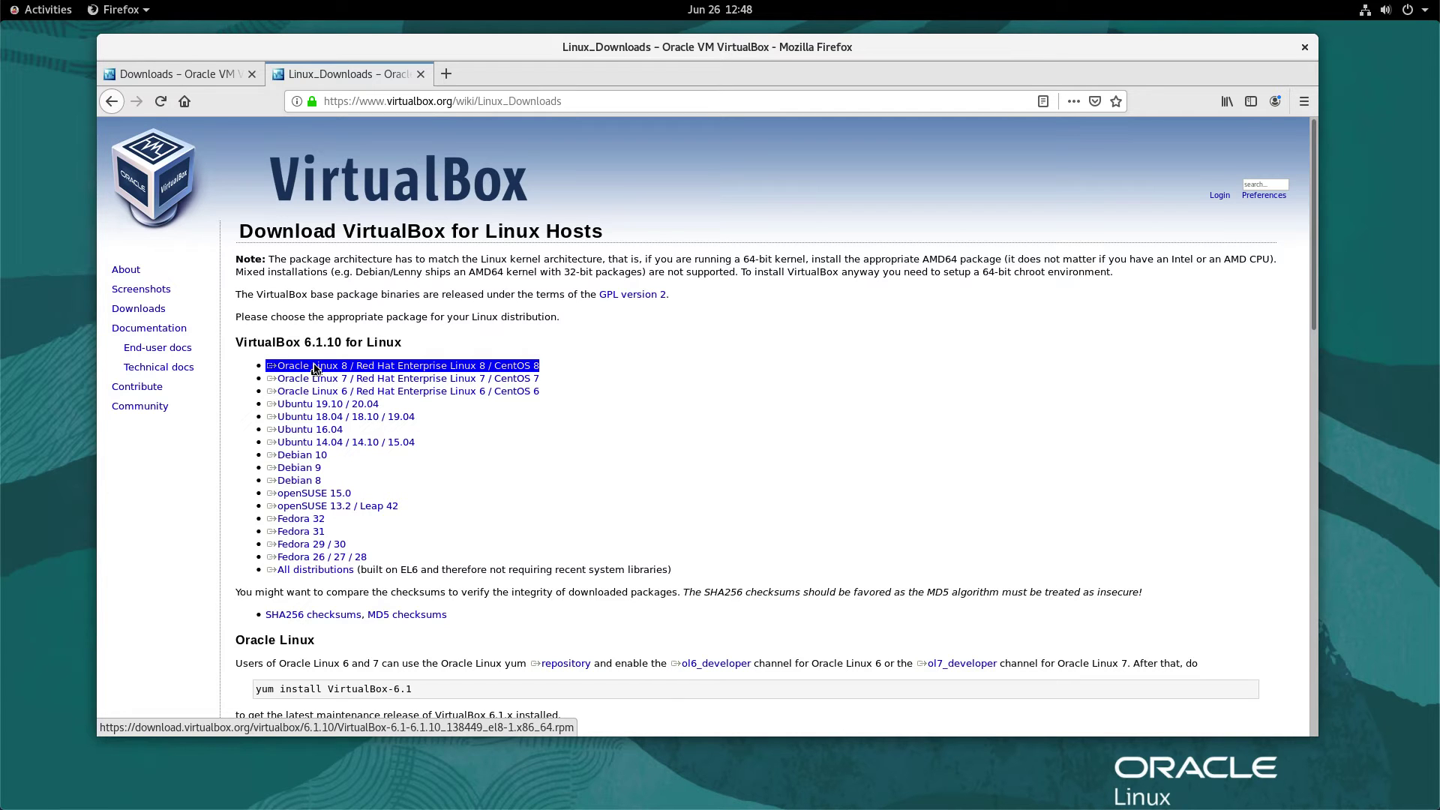
{"action": "right_click", "coordinate": [315, 367]}
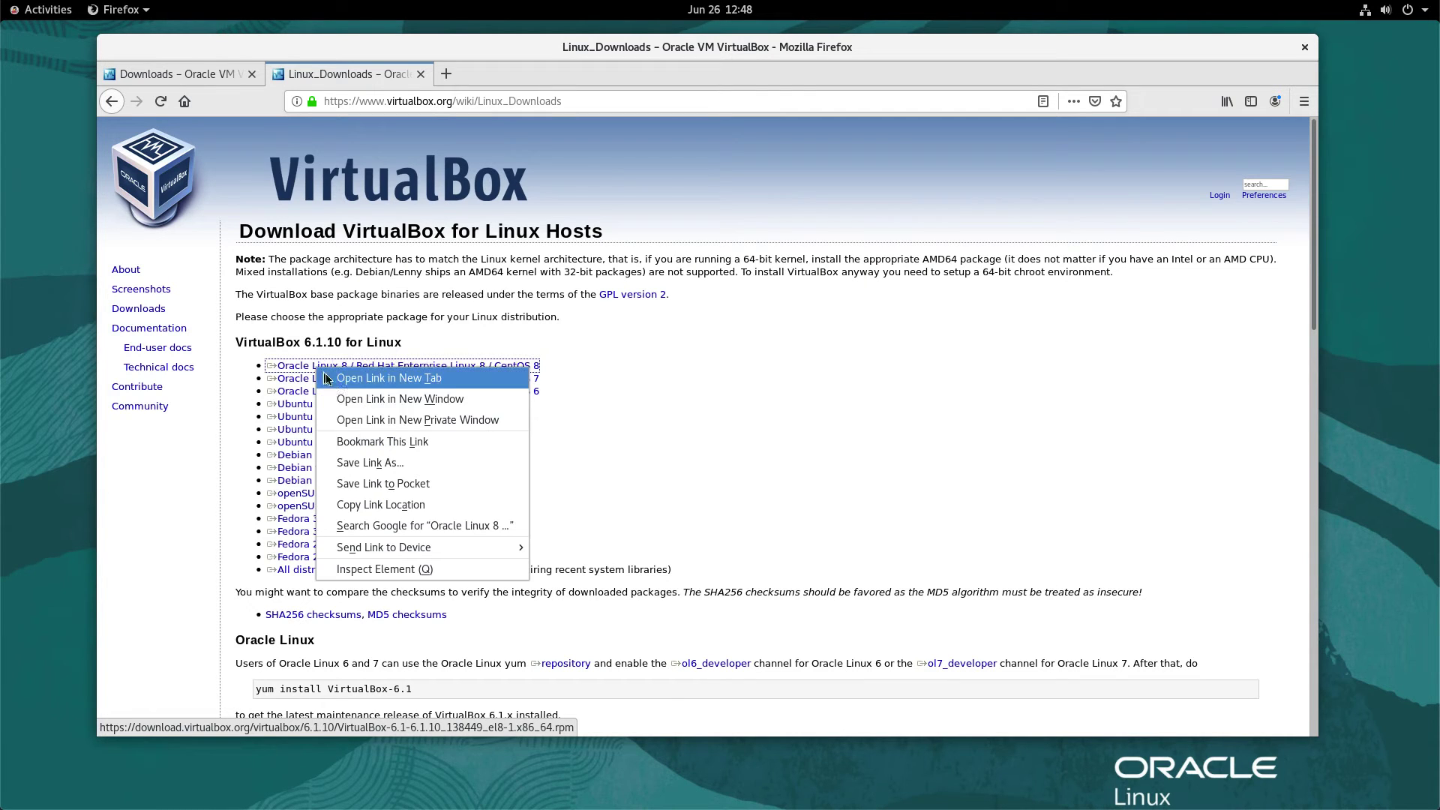
{"action": "left_click", "coordinate": [397, 504]}
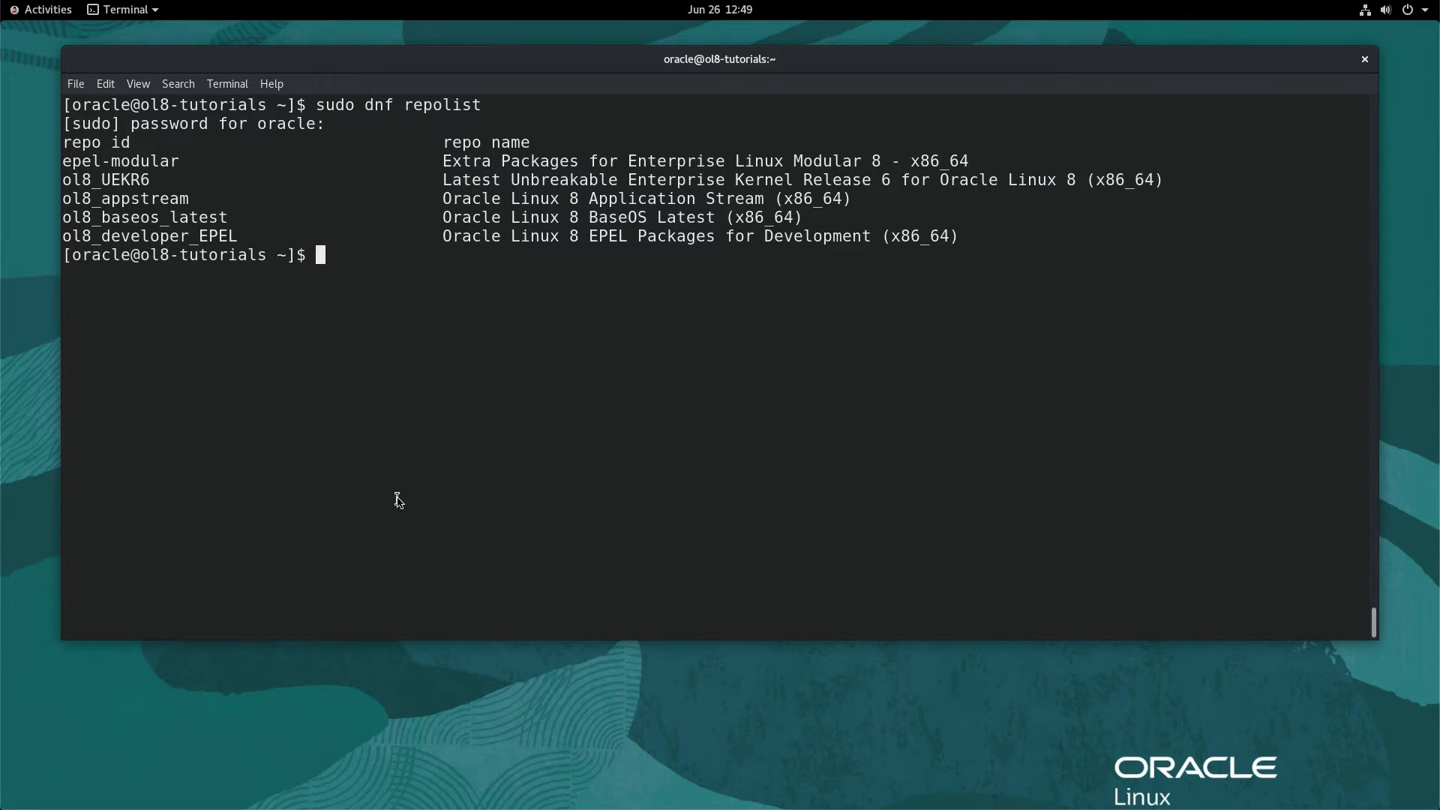
{"action": "type", "text": "curl -O"}
Download the RPM with 'curl -O' and the pasted link, then clear the screen
{"action": "right_click", "coordinate": [396, 501]}
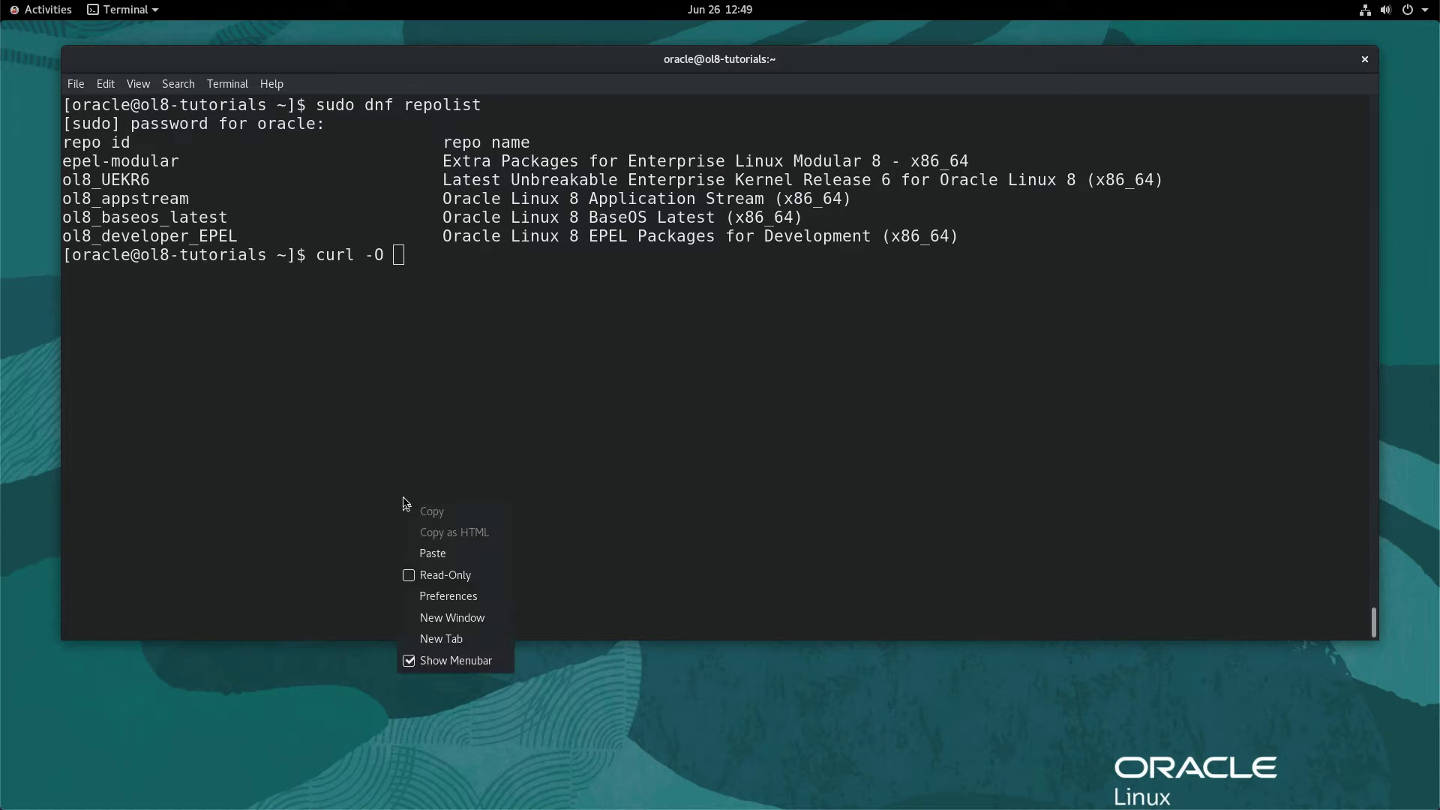
{"action": "left_click", "coordinate": [450, 557]}
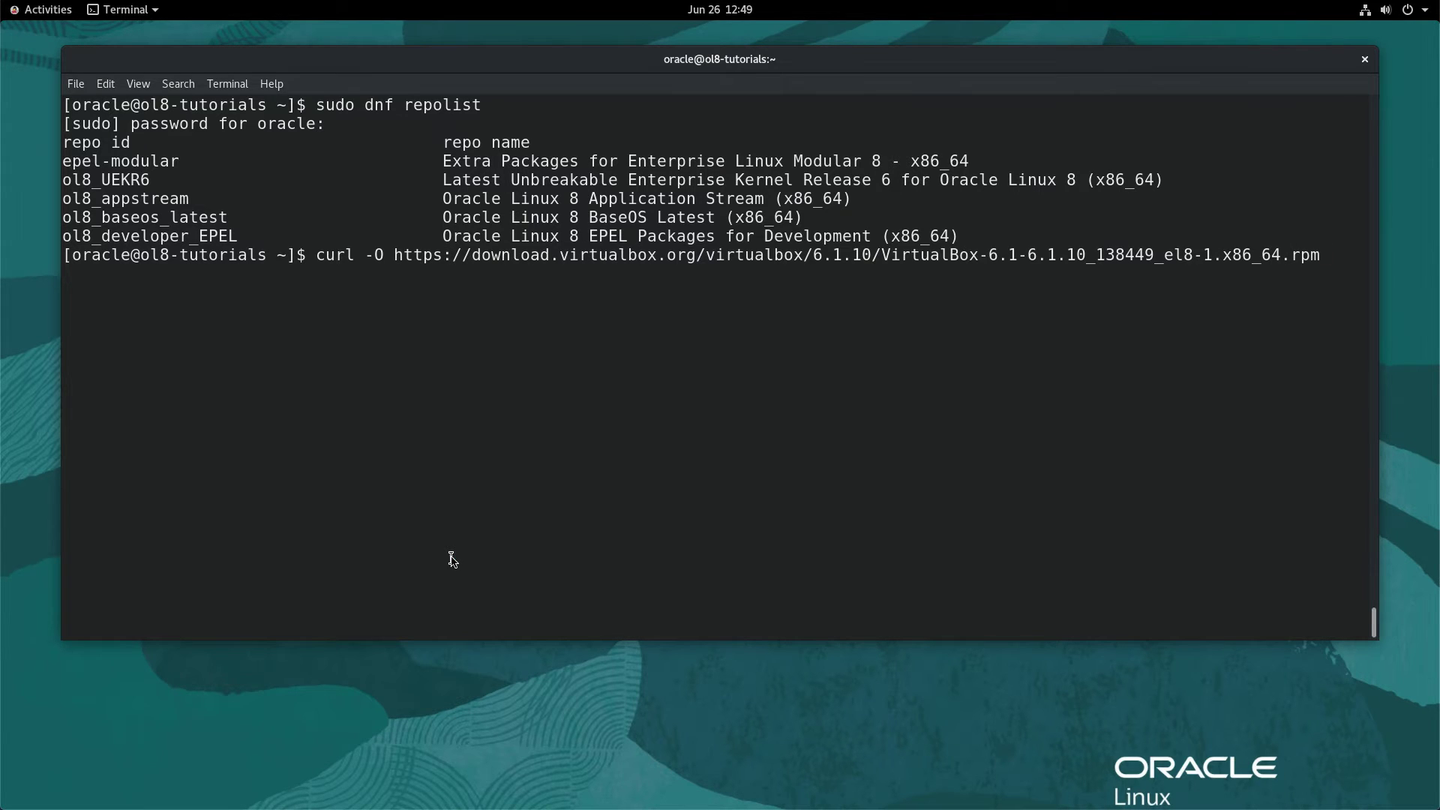
{"action": "key", "text": "Return"}
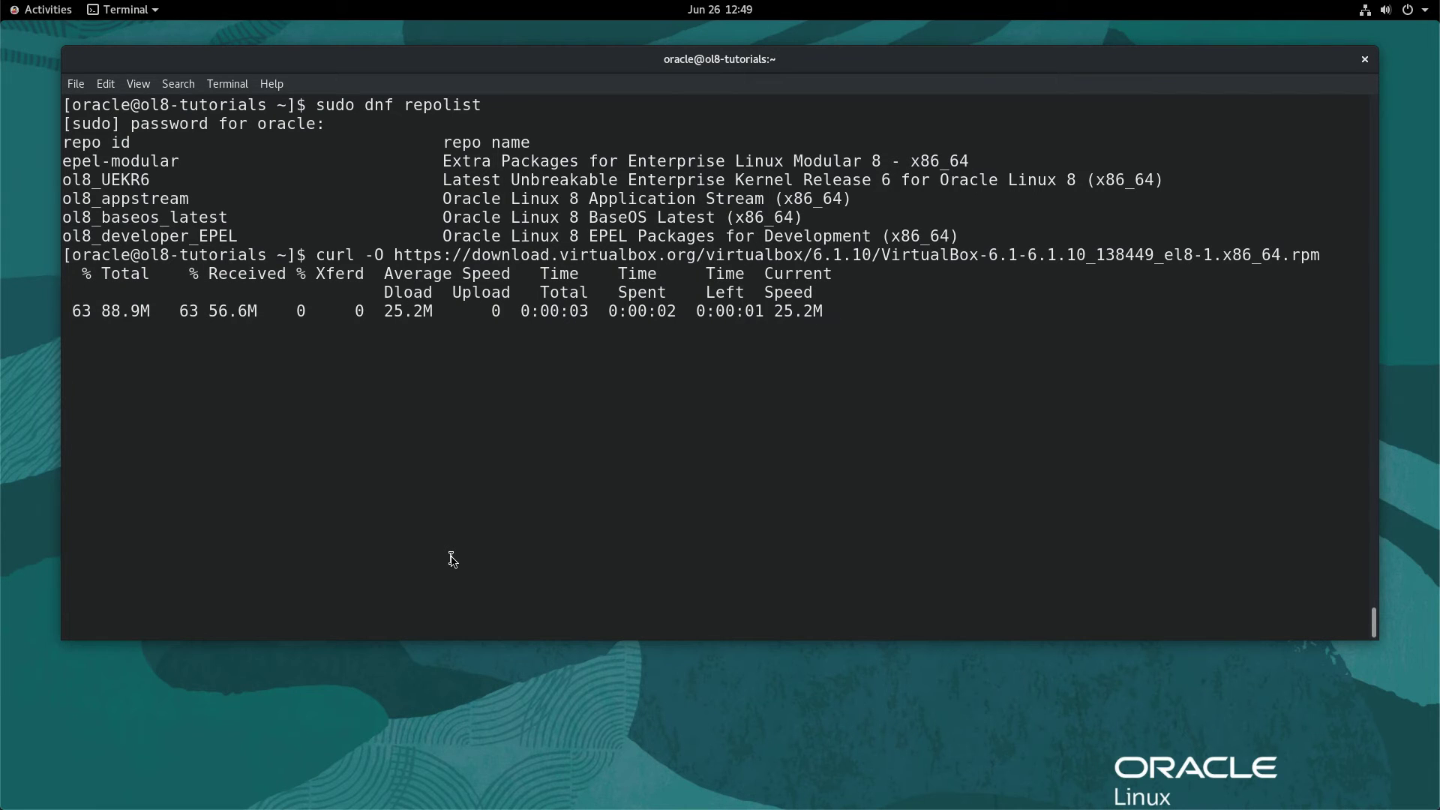
{"action": "key", "text": "ctrl+l"}
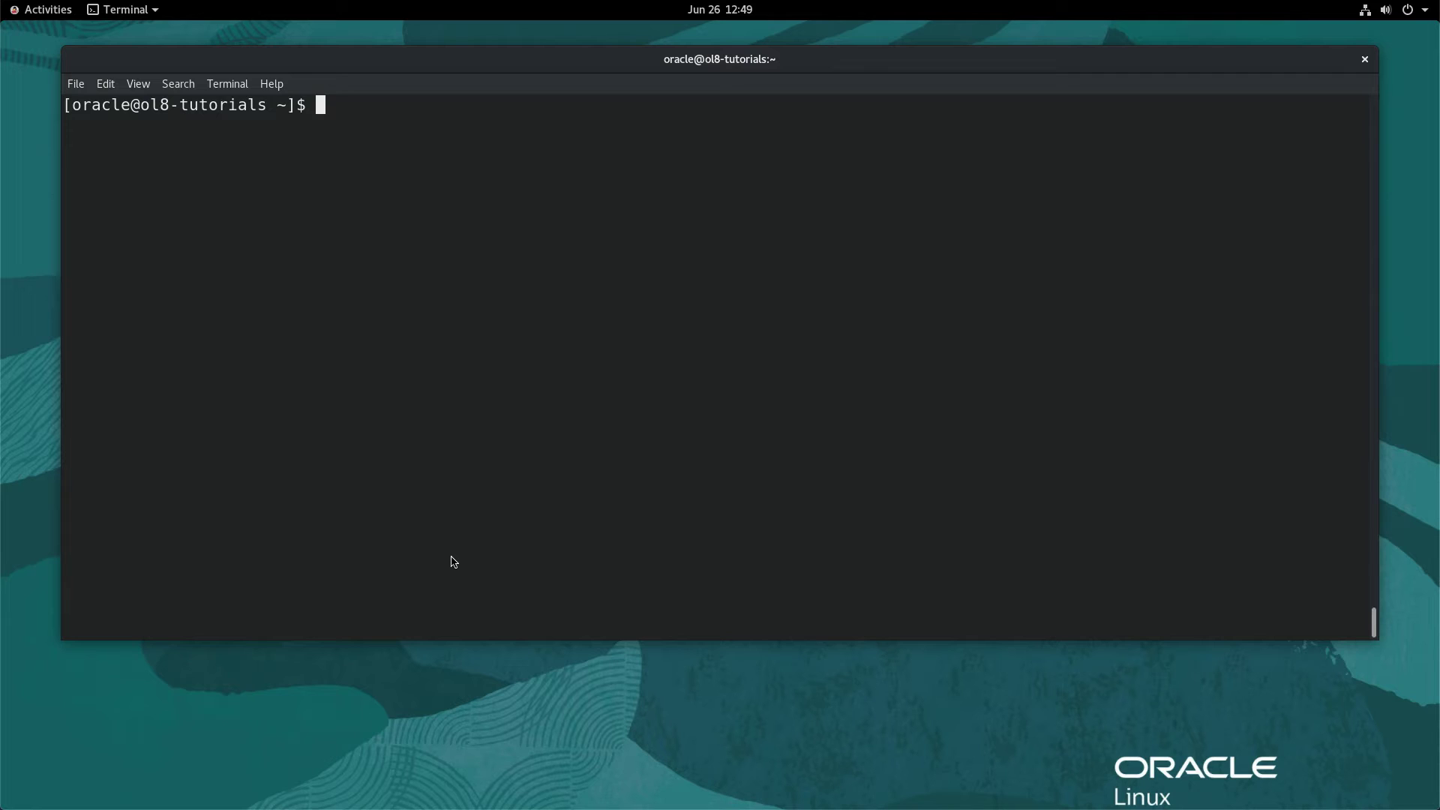
{"action": "type", "text": "sudo "}
{"action": "type", "text": "dnf "}
{"action": "type", "text": "install ker"}
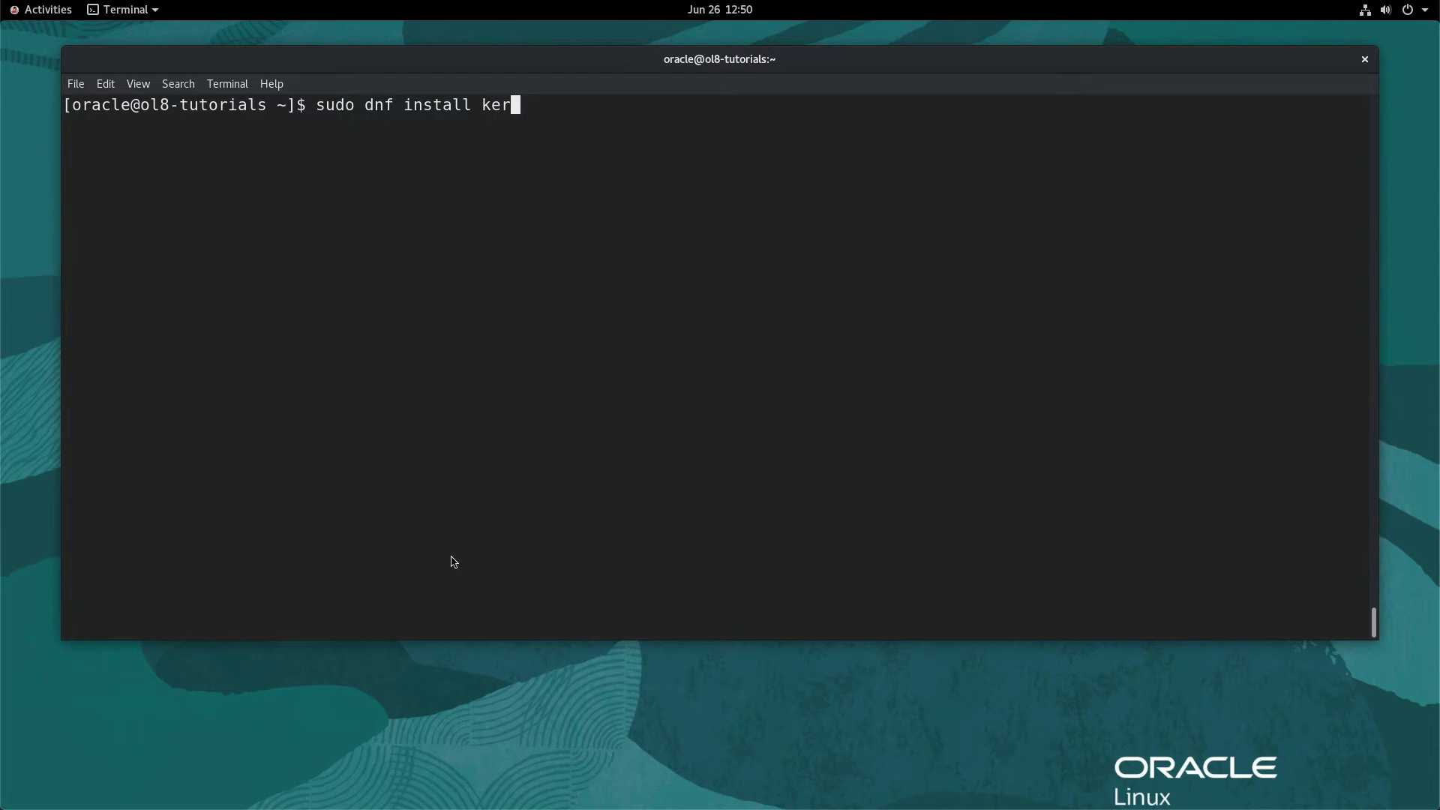
{"action": "type", "text": "nel-uek"}
{"action": "type", "text": "-devel"}
{"action": "type", "text": "-$"}
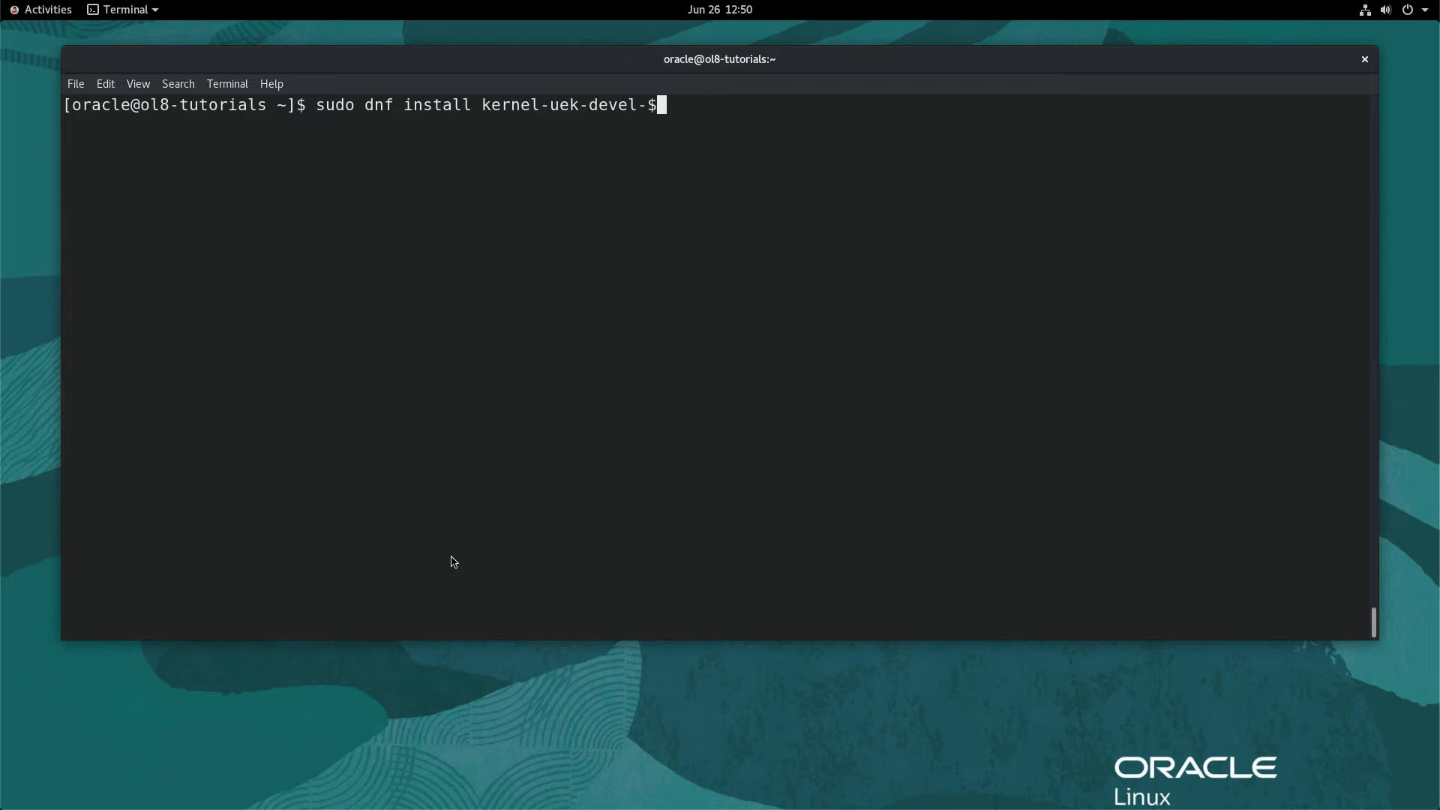
{"action": "type", "text": "(unam"}
{"action": "type", "text": "e -r)"}
{"action": "type", "text": " gcc ma"}
{"action": "type", "text": "ke perl "}
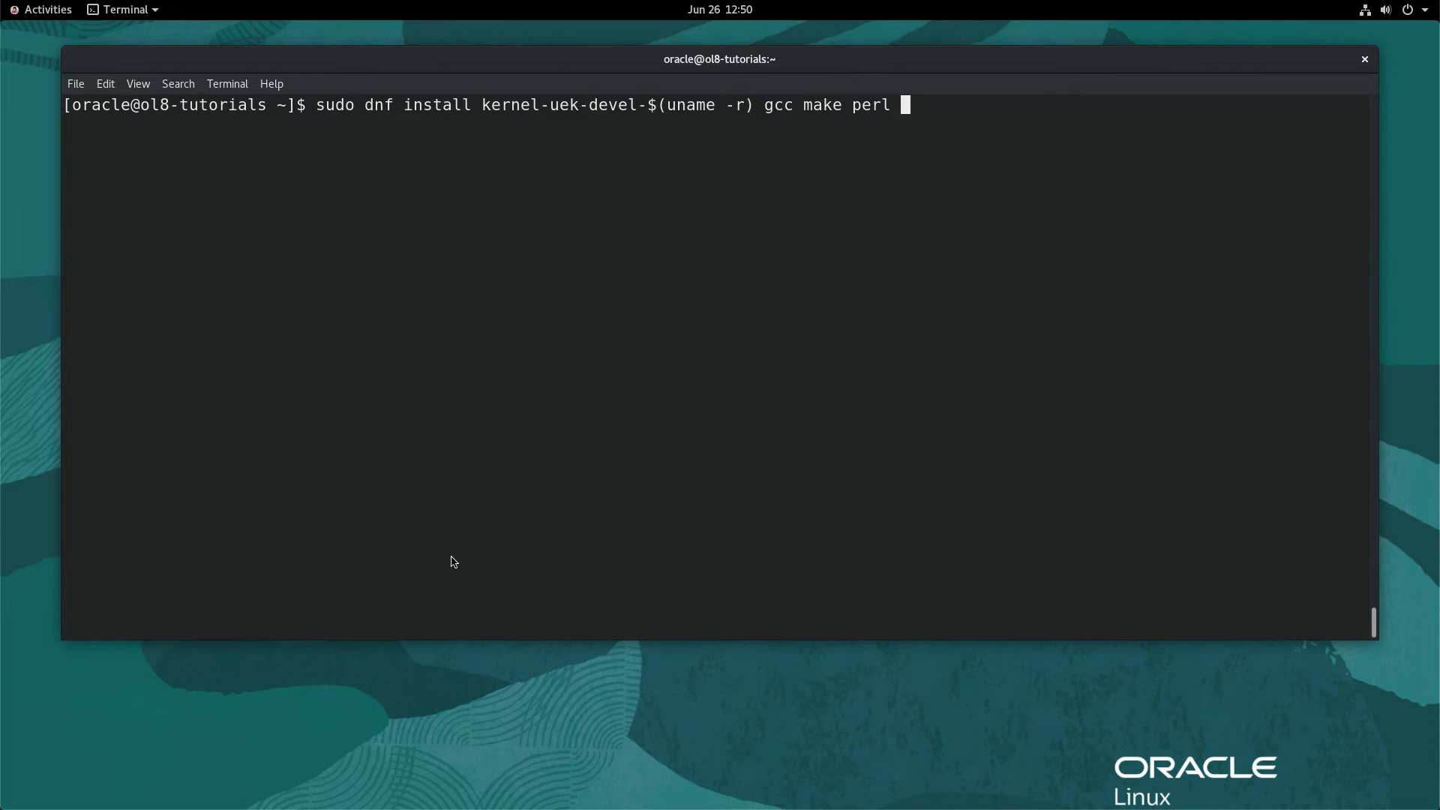
{"action": "type", "text": "bzip2 "}
{"action": "type", "text": "dkms"}
Install kernel-uek-devel for the running kernel plus gcc, make, perl, bzip2 and dkms, answering yes
{"action": "key", "text": "Return"}
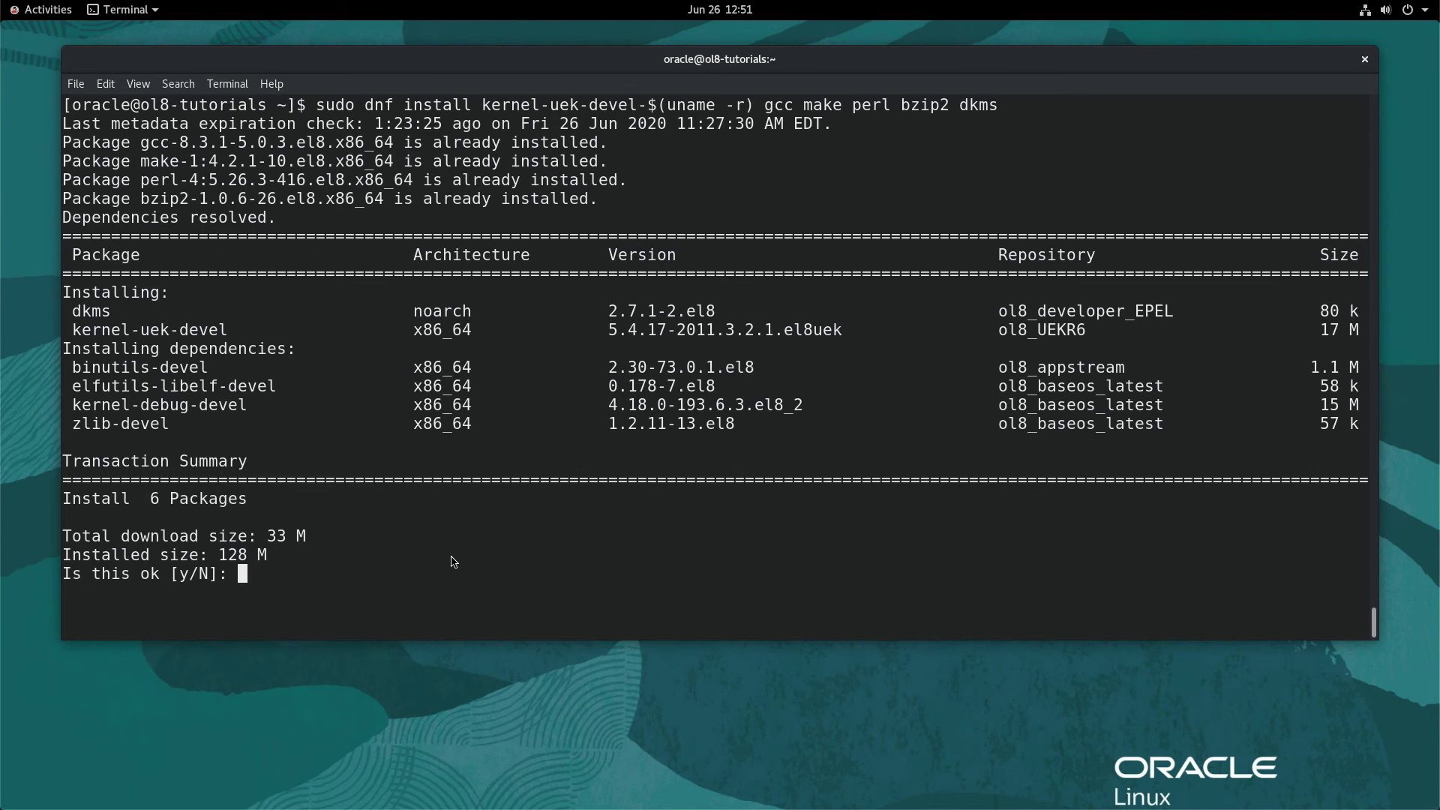
{"action": "type", "text": "y"}
{"action": "key", "text": "Return"}
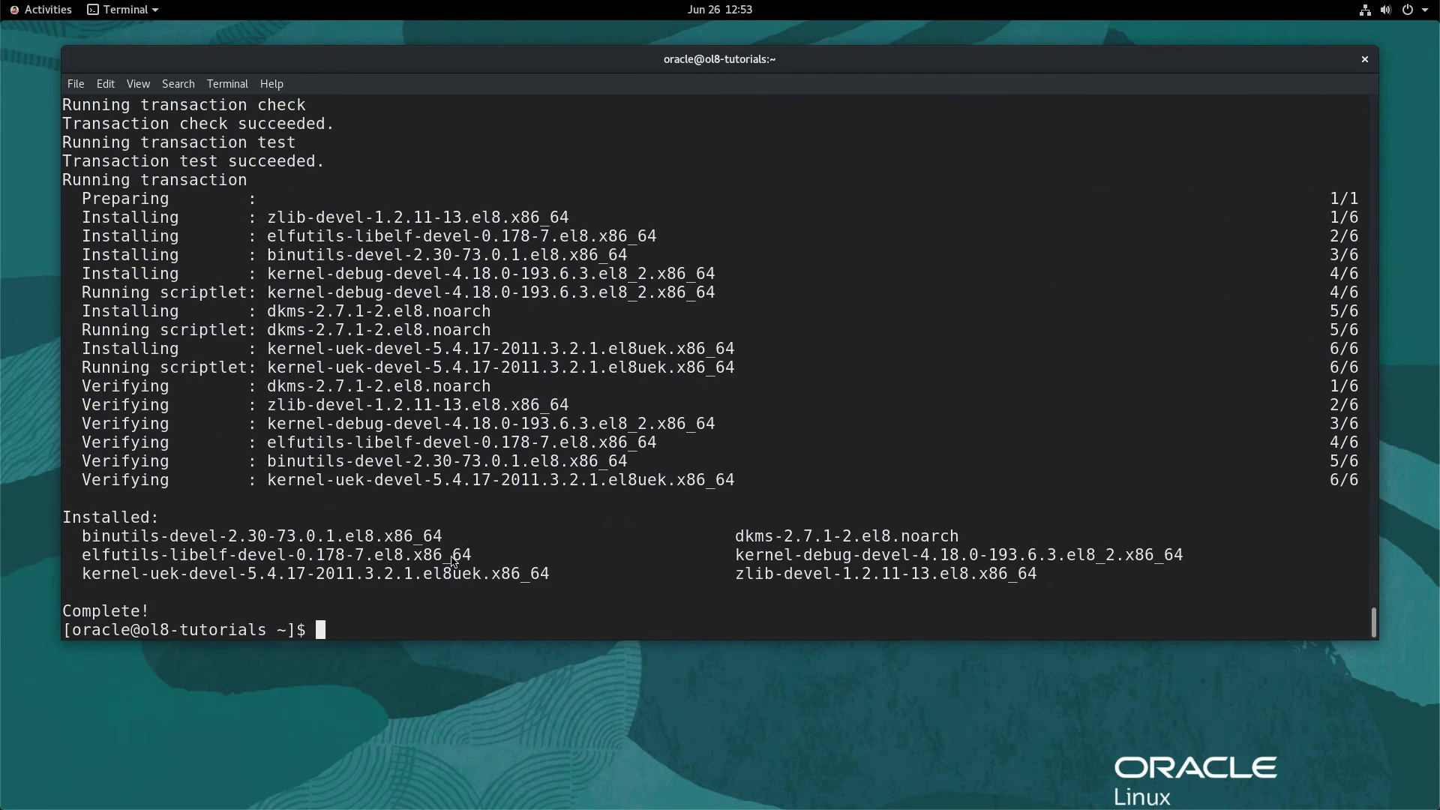
Install the tab-completed VirtualBox 6.1.10 rpm with sudo dnf, approve it, and clear the output
{"action": "key", "text": "ctrl+l"}
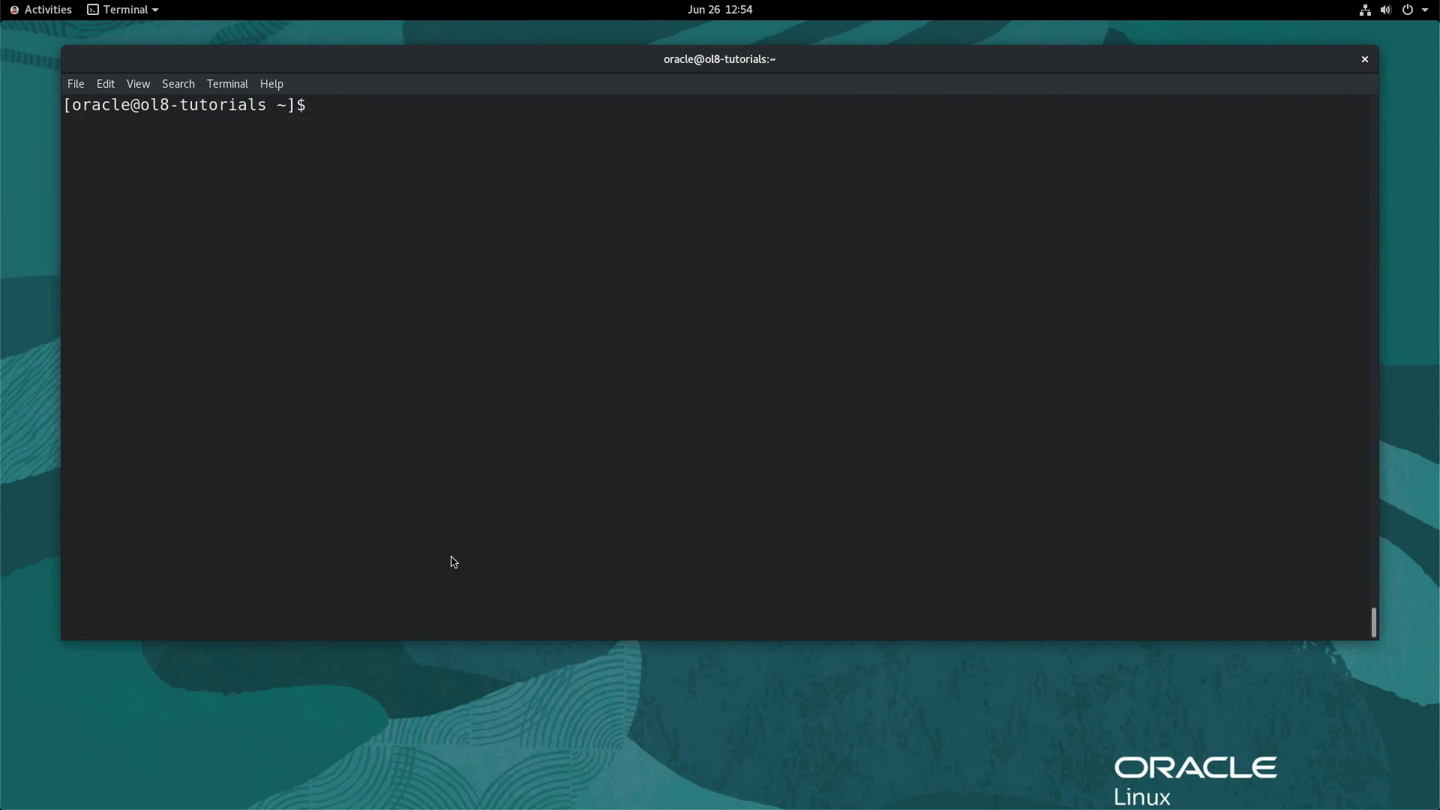
{"action": "type", "text": "sudo dnf "}
{"action": "type", "text": "install "}
{"action": "type", "text": "Vir"}
{"action": "key", "text": "Tab"}
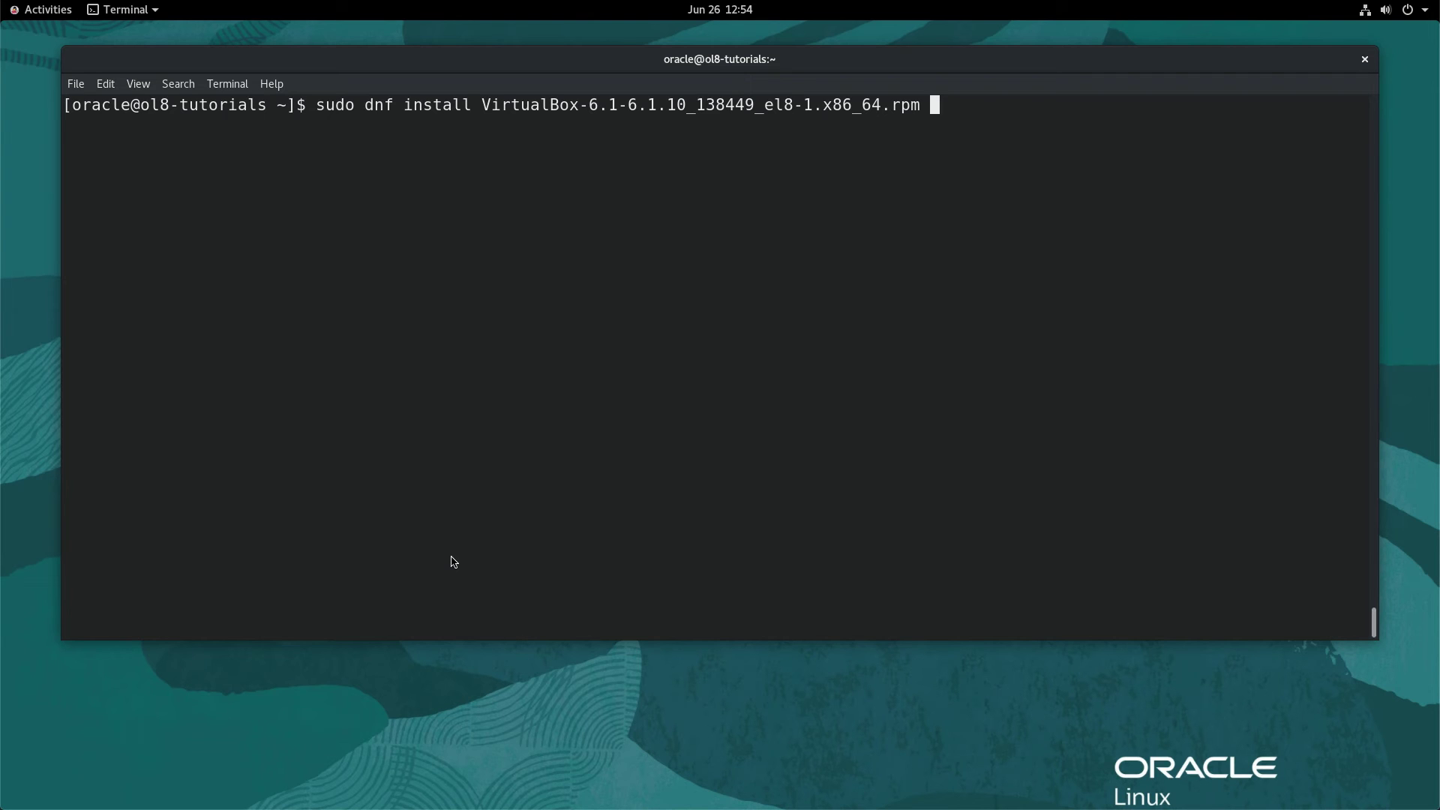
{"action": "key", "text": "Return"}
{"action": "type", "text": "y"}
{"action": "key", "text": "Return"}
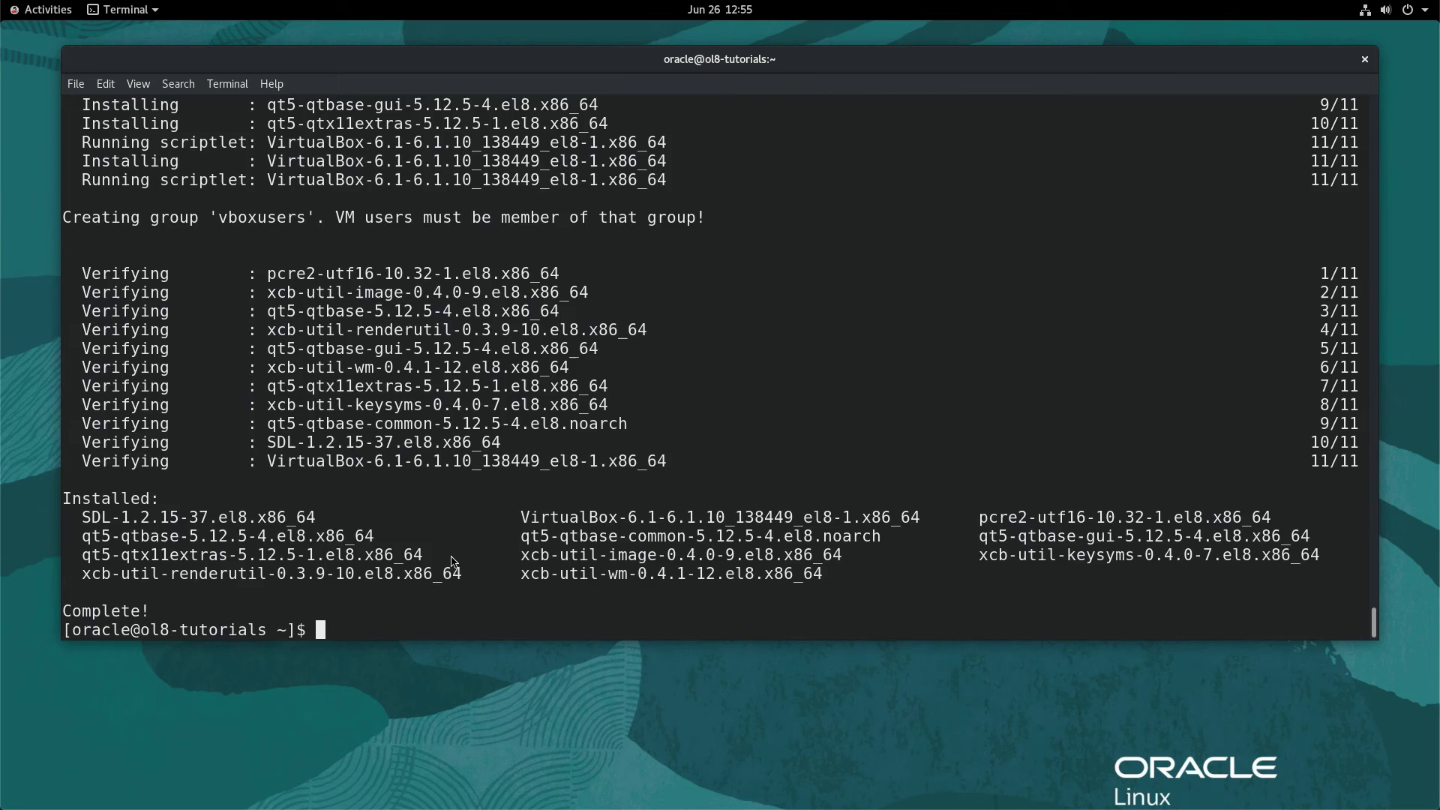
{"action": "key", "text": "ctrl+l"}
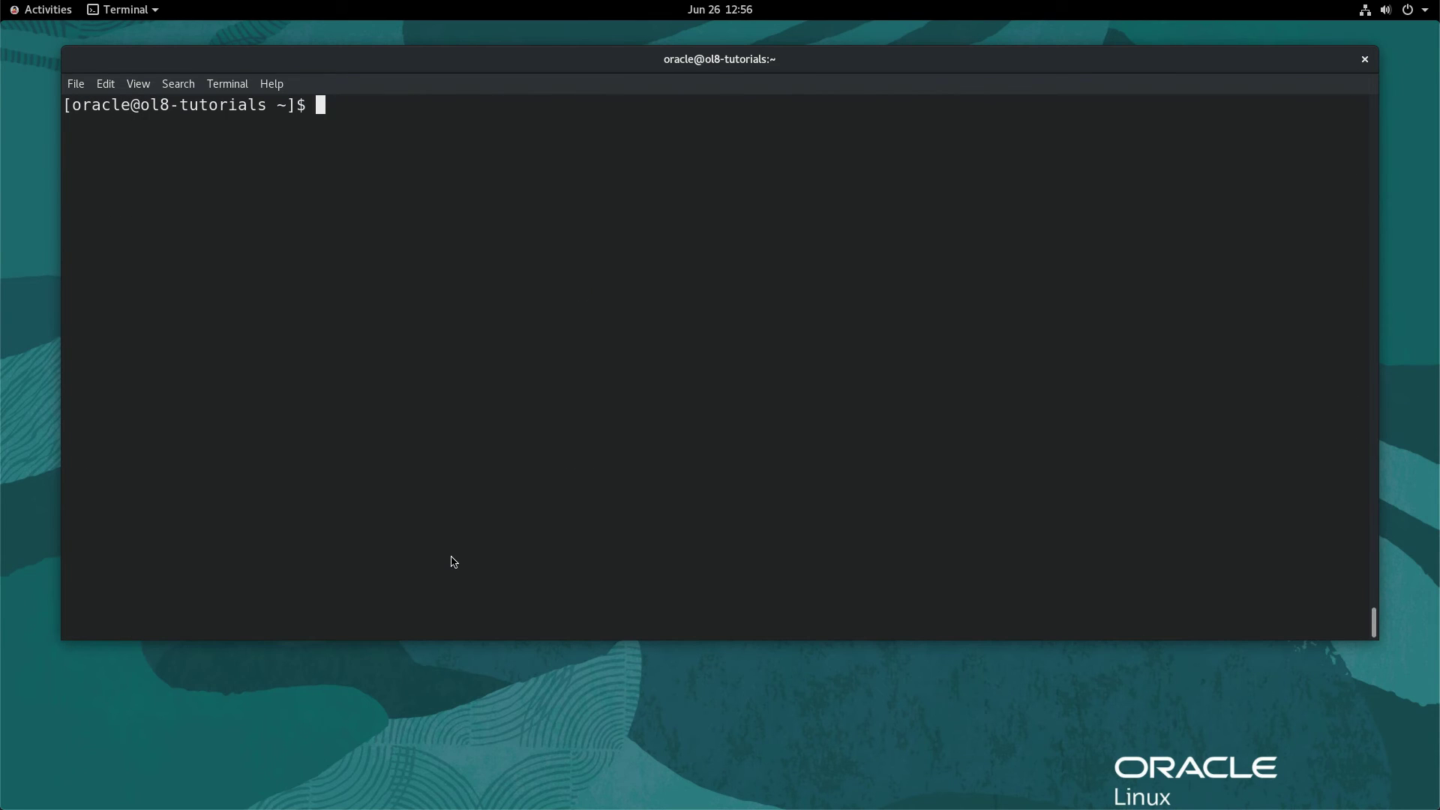
{"action": "type", "text": "ls"}
{"action": "type", "text": "mod | "}
{"action": "type", "text": "grep vbo"}
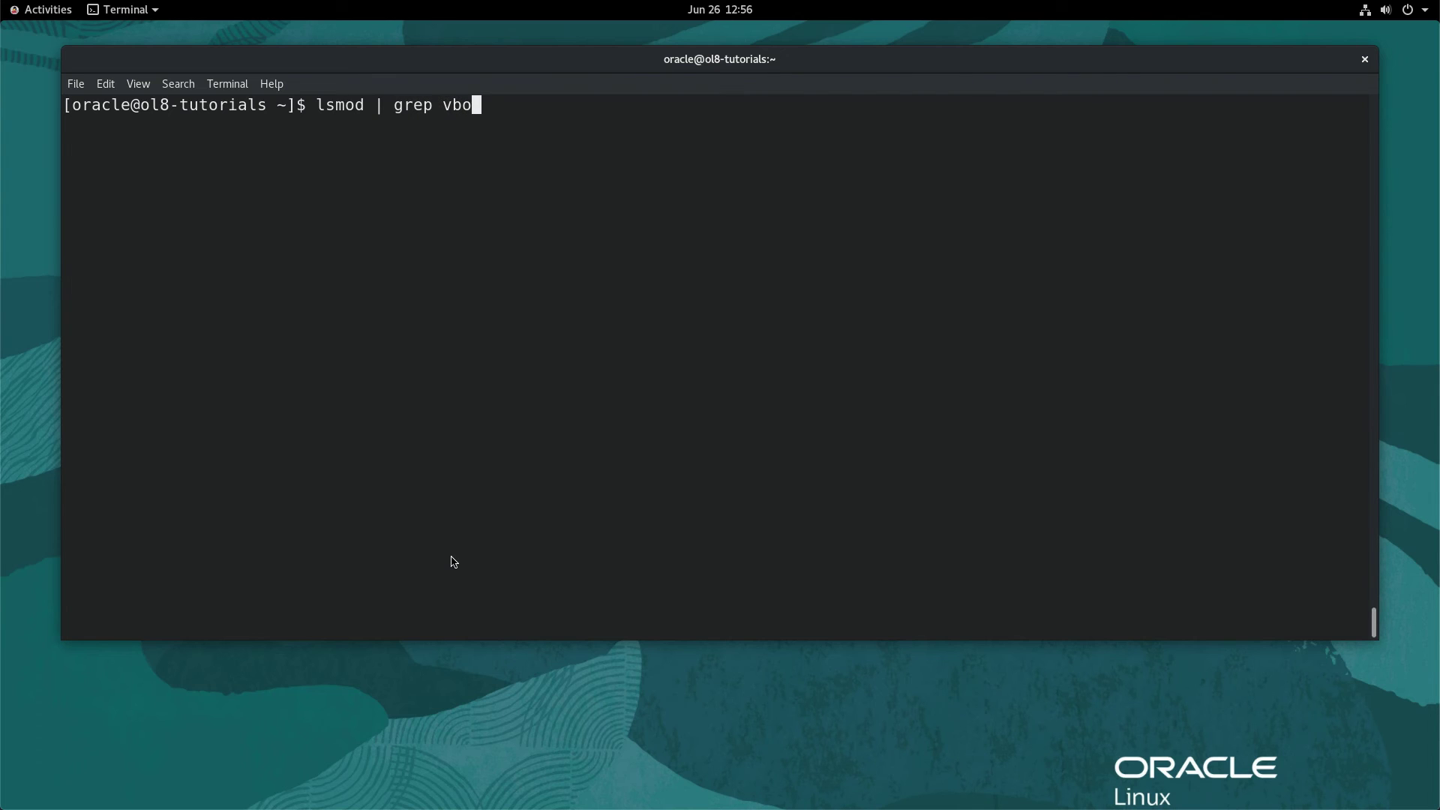
{"action": "type", "text": "x"}
Run 'lsmod | grep vbox', 'vboxmanage --help' and 'vboxmanage --version', then clear the screen
{"action": "key", "text": "Return"}
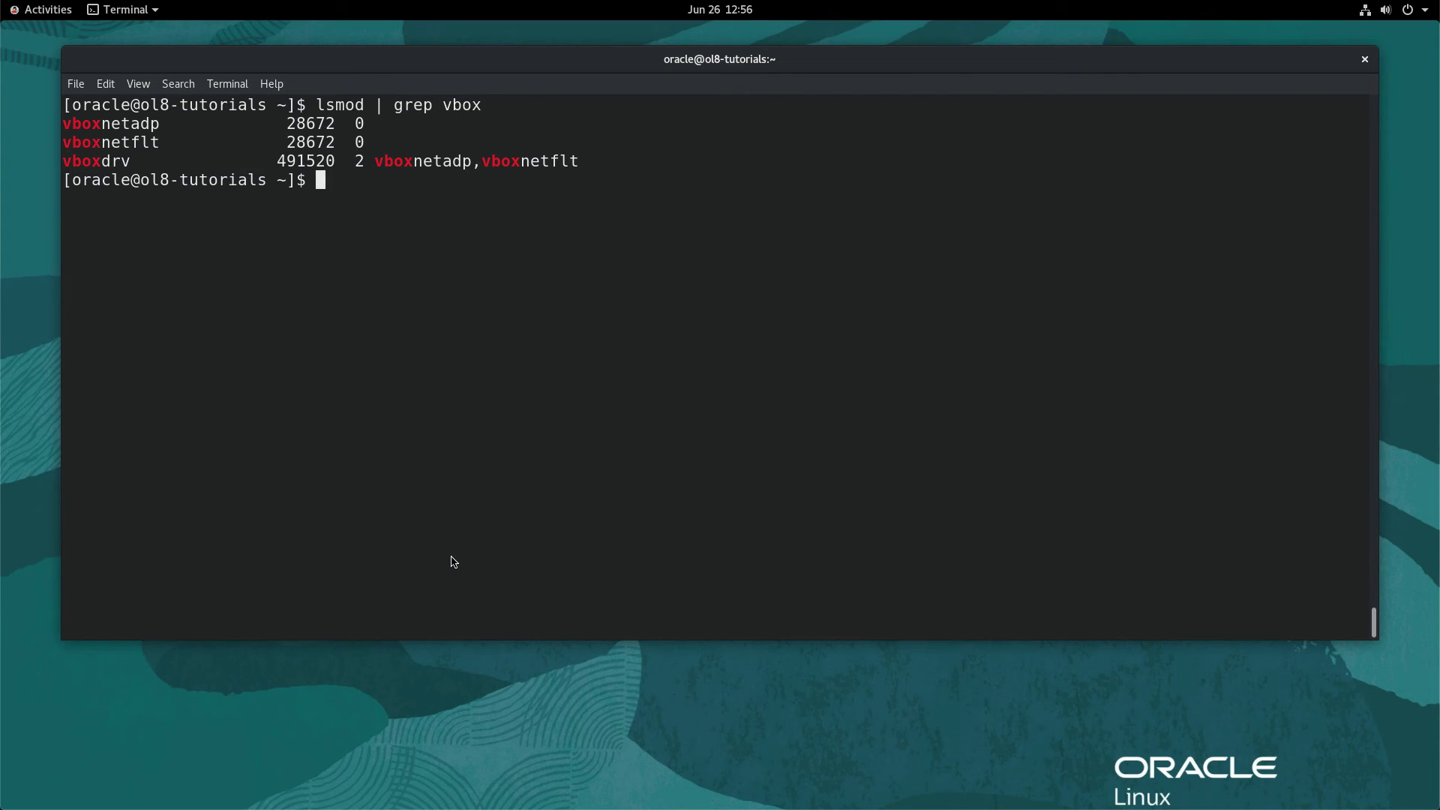
{"action": "type", "text": "vbox"}
{"action": "type", "text": "manage --h"}
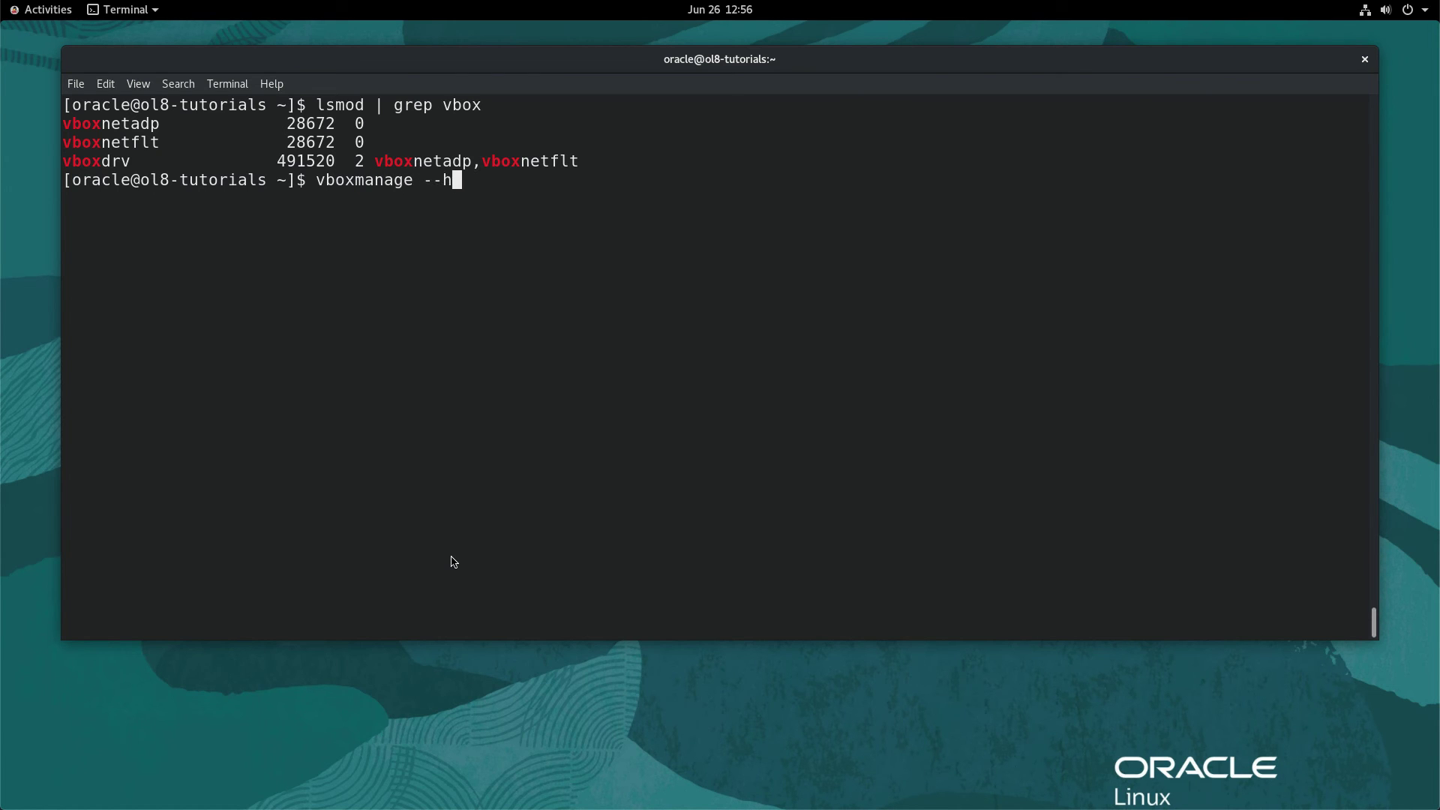
{"action": "type", "text": "elp"}
{"action": "key", "text": "Return"}
{"action": "type", "text": "vbox"}
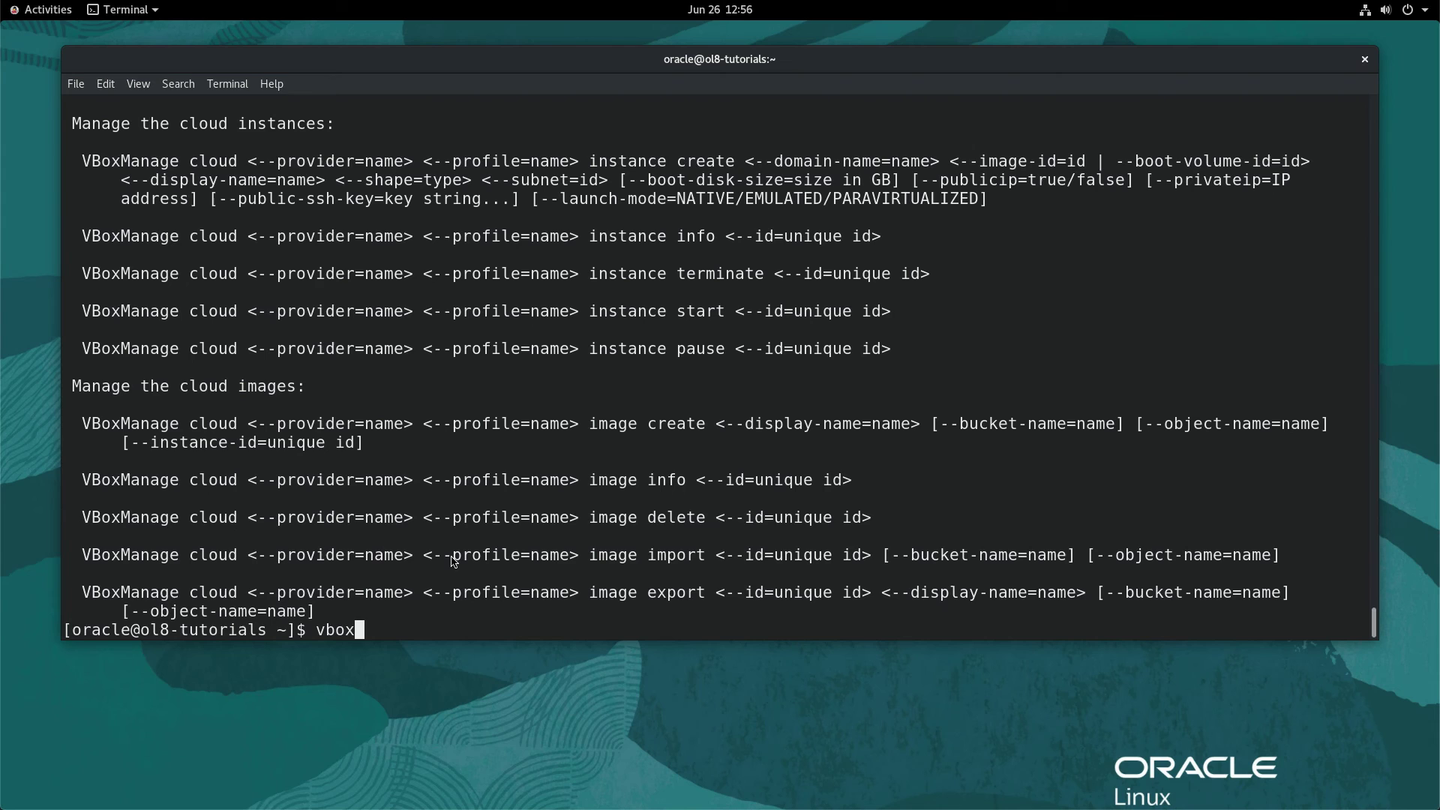
{"action": "type", "text": "manage --version"}
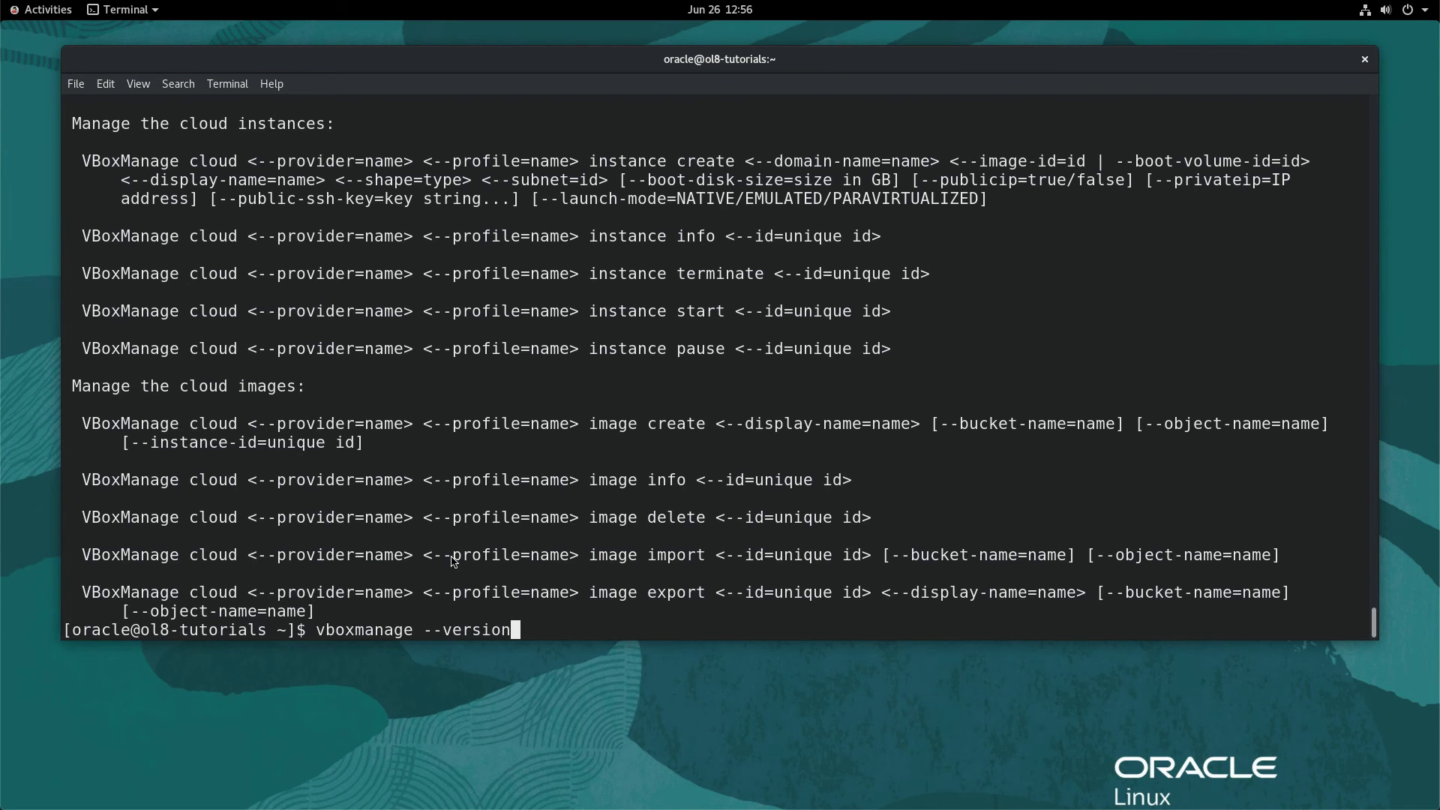
{"action": "key", "text": "Return"}
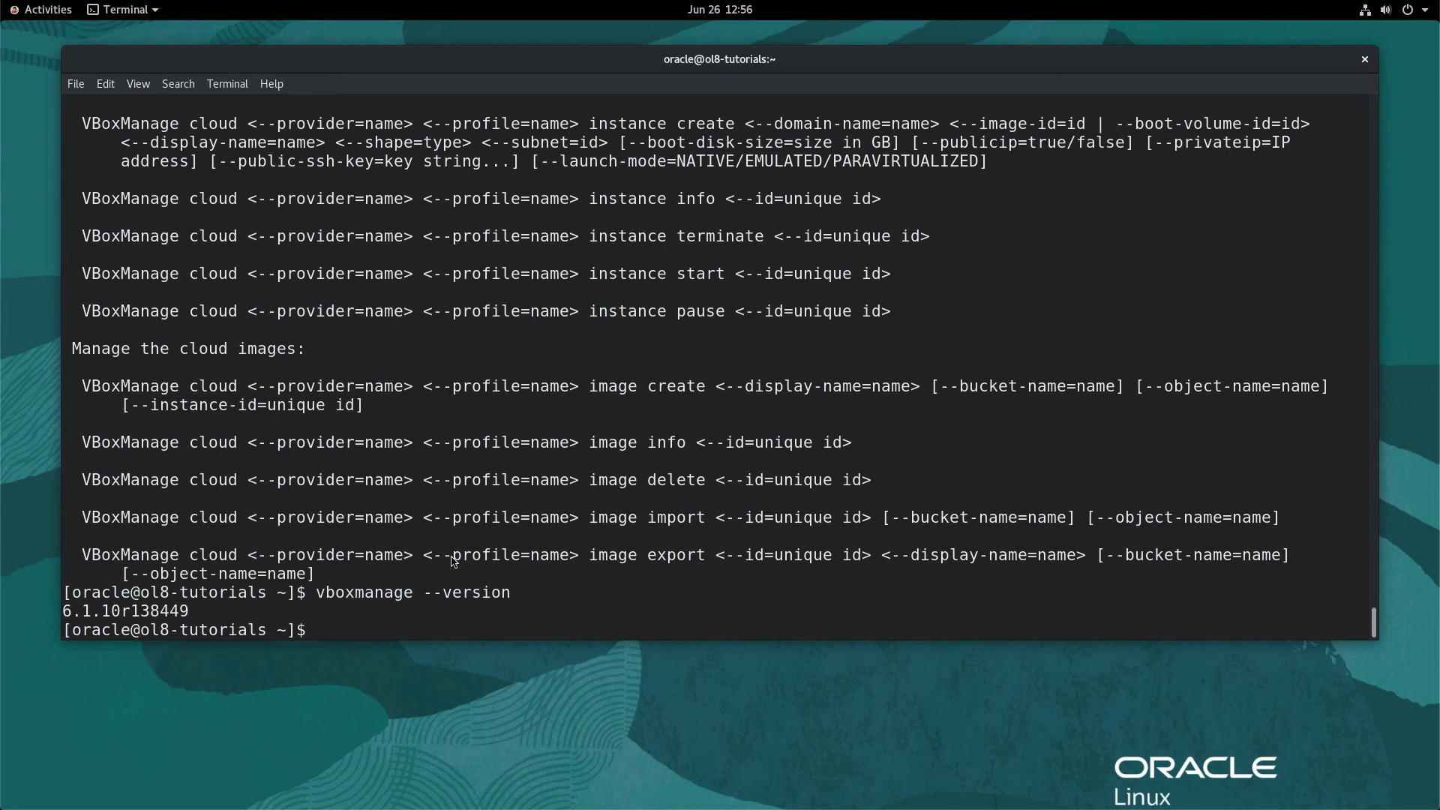
{"action": "key", "text": "ctrl+l"}
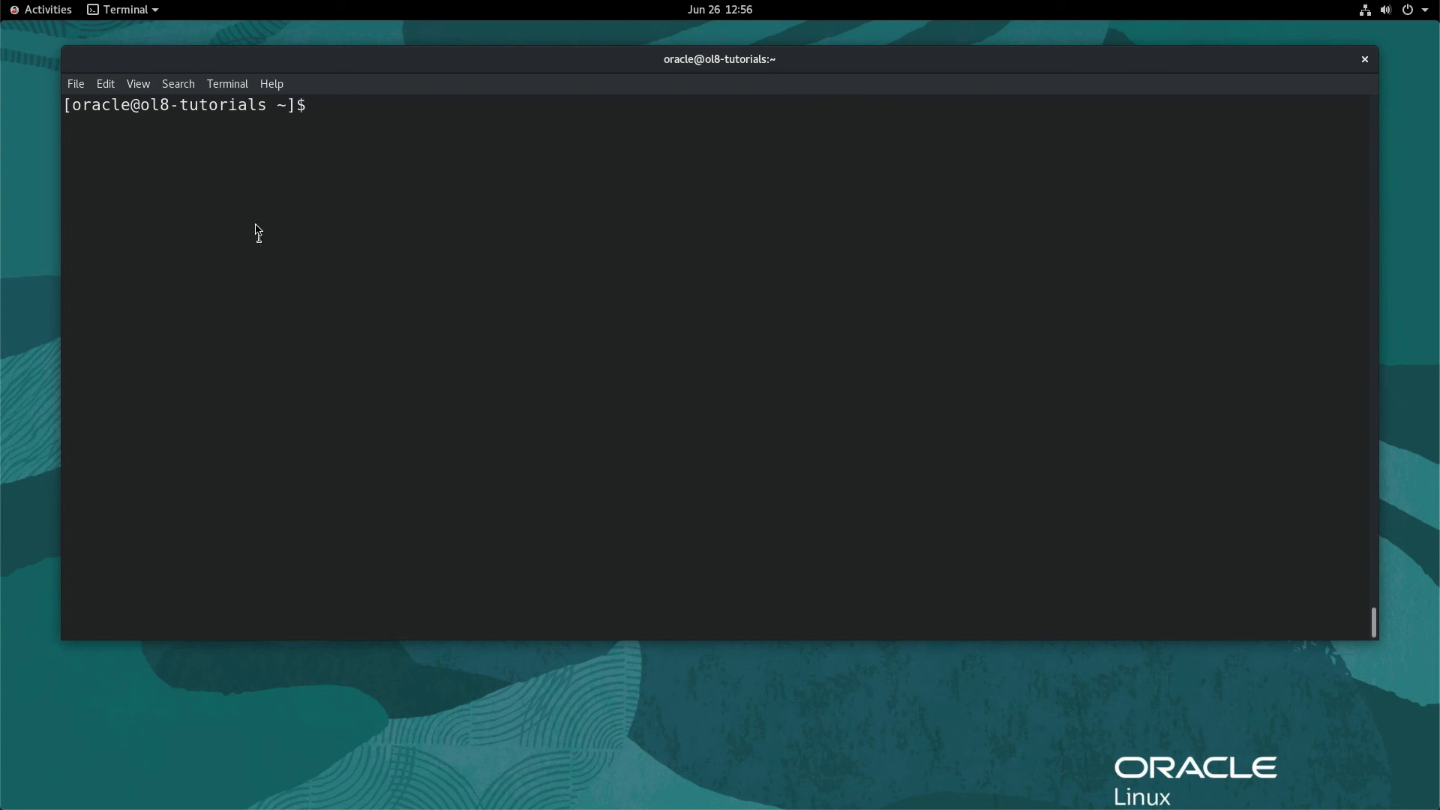
Search Activities for 'Virtu' and launch Oracle VM VirtualBox
{"action": "left_click", "coordinate": [59, 16]}
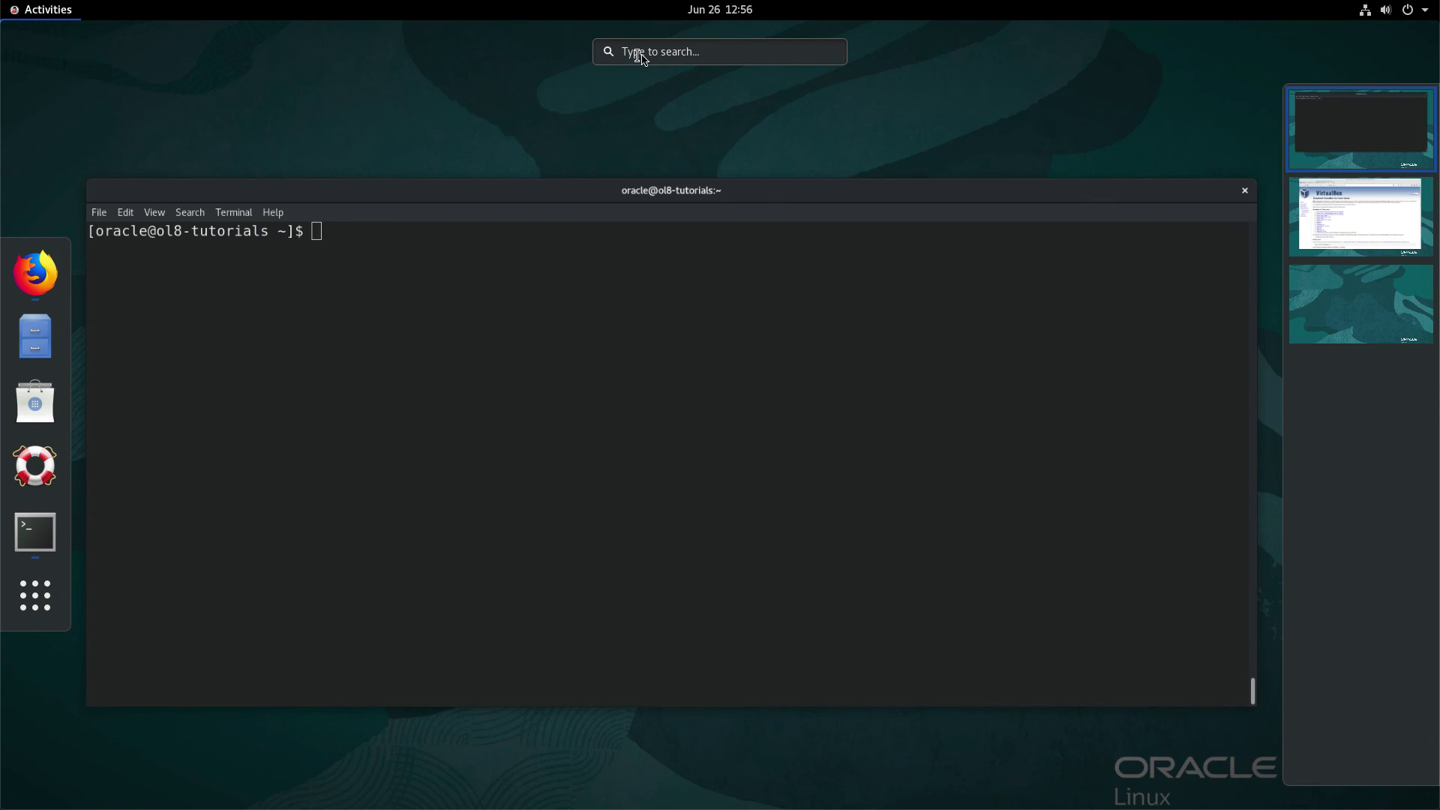
{"action": "left_click", "coordinate": [655, 57]}
{"action": "type", "text": "Vir"}
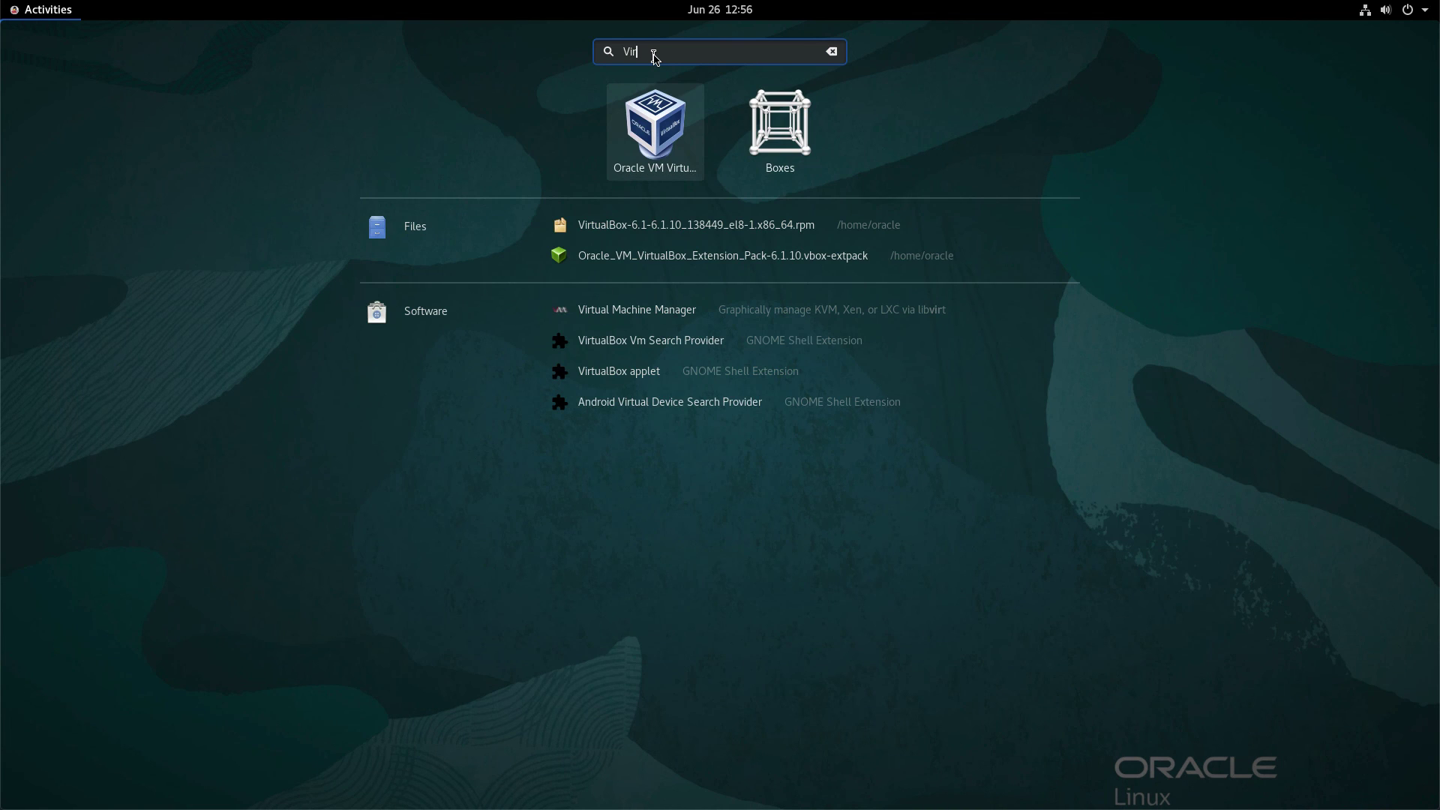
{"action": "type", "text": "tu"}
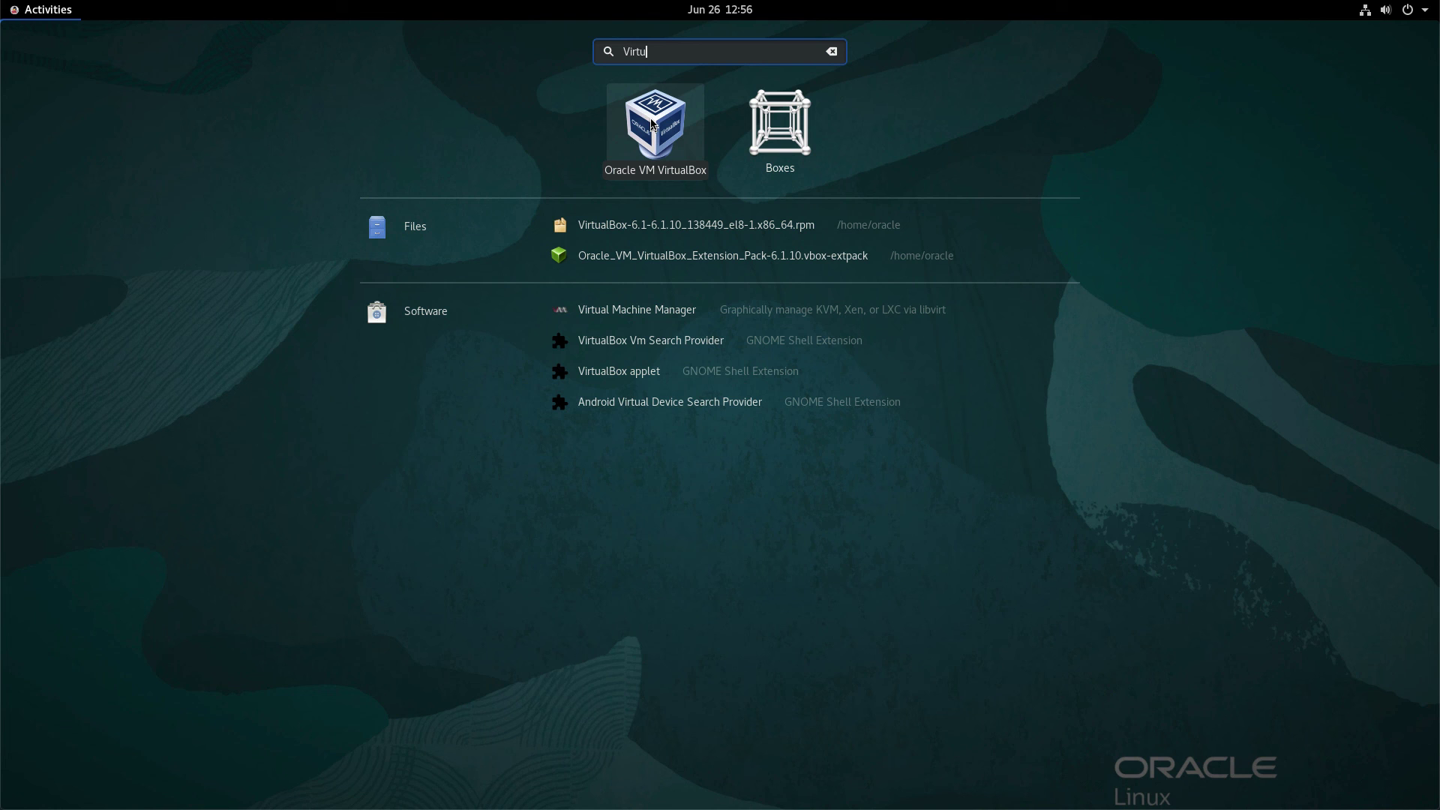
{"action": "left_click", "coordinate": [653, 124]}
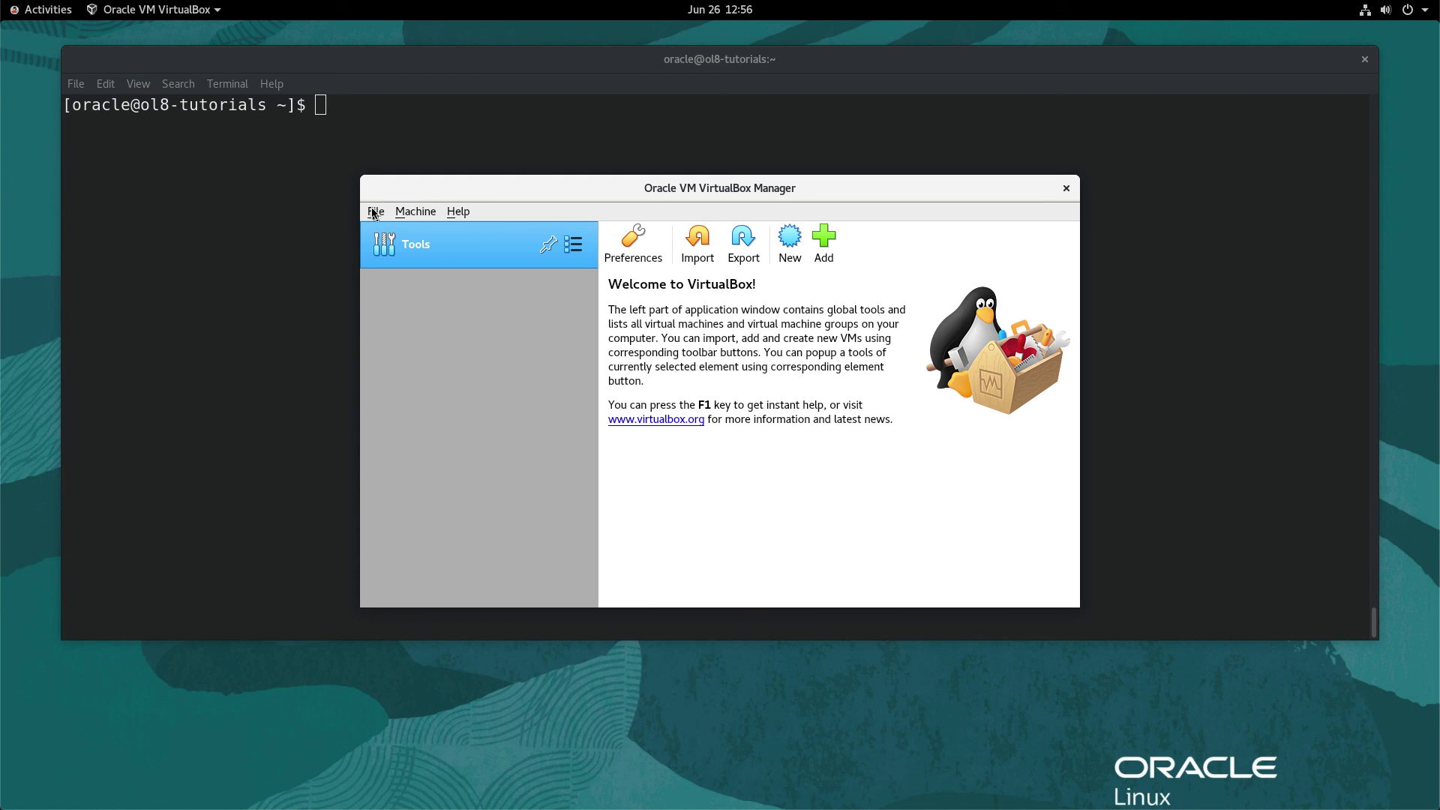
Show the About VirtualBox dialog from the Help menu
{"action": "left_click", "coordinate": [459, 212]}
{"action": "left_click", "coordinate": [474, 340]}
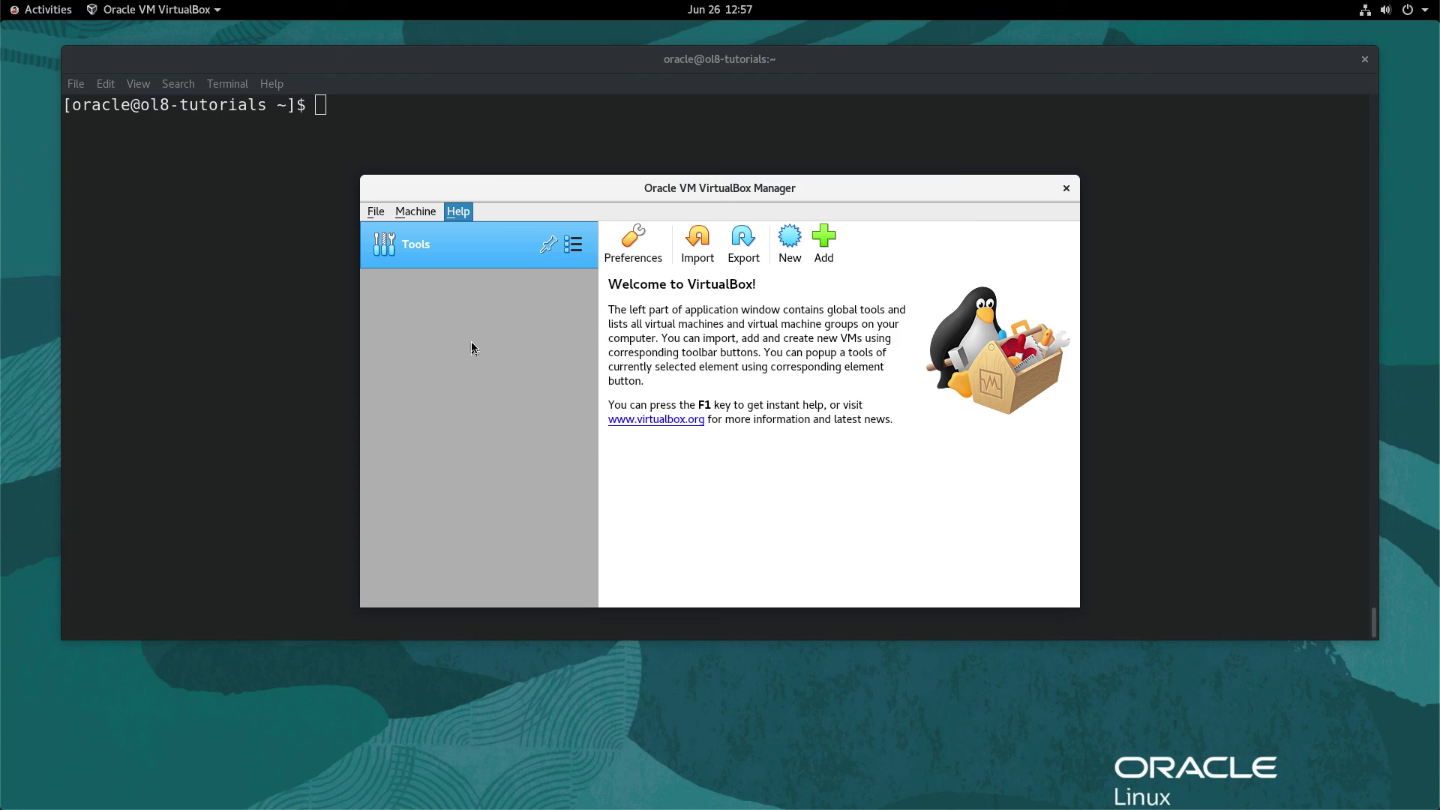